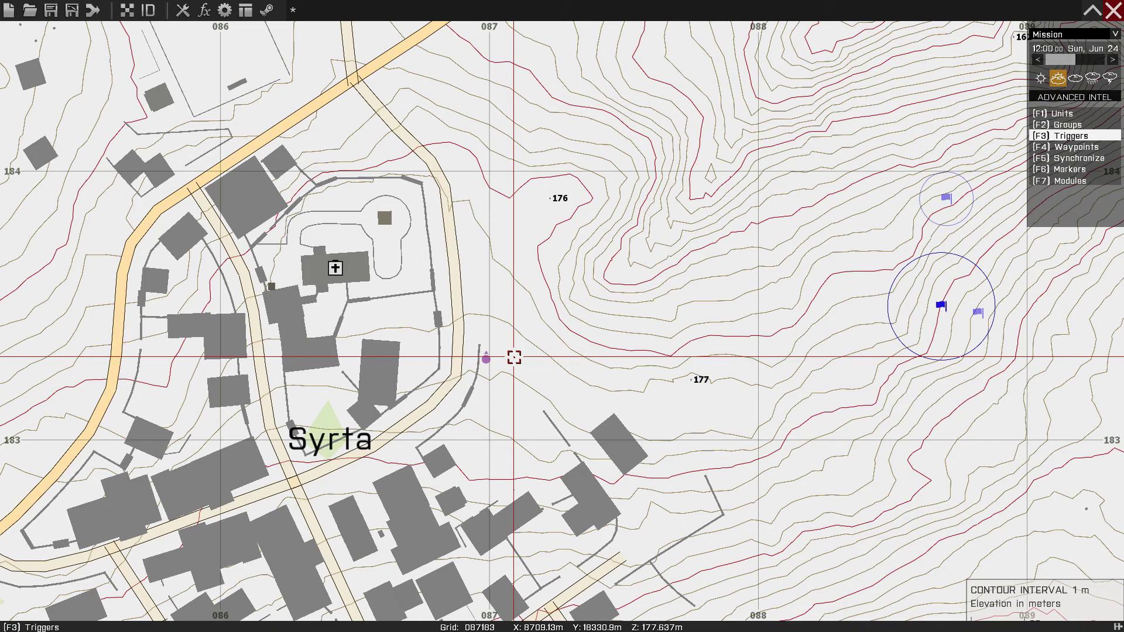
# Open bomber01's settings and review the init code that gives it a vest and attaches bomb01
pyautogui.moveTo(486, 358)
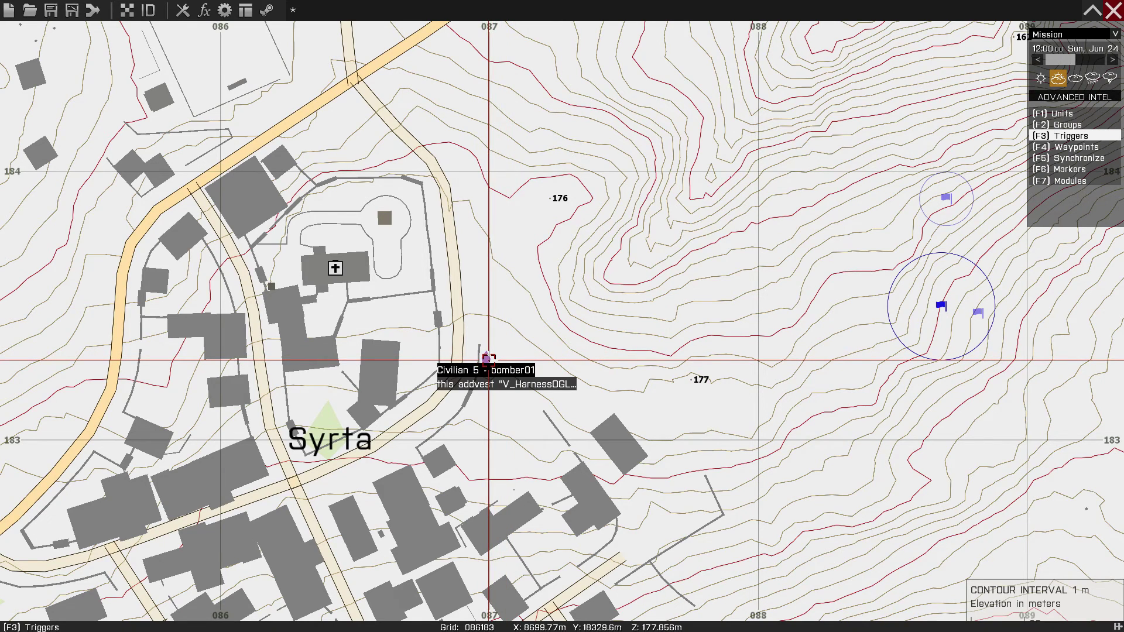
pyautogui.click(489, 360)
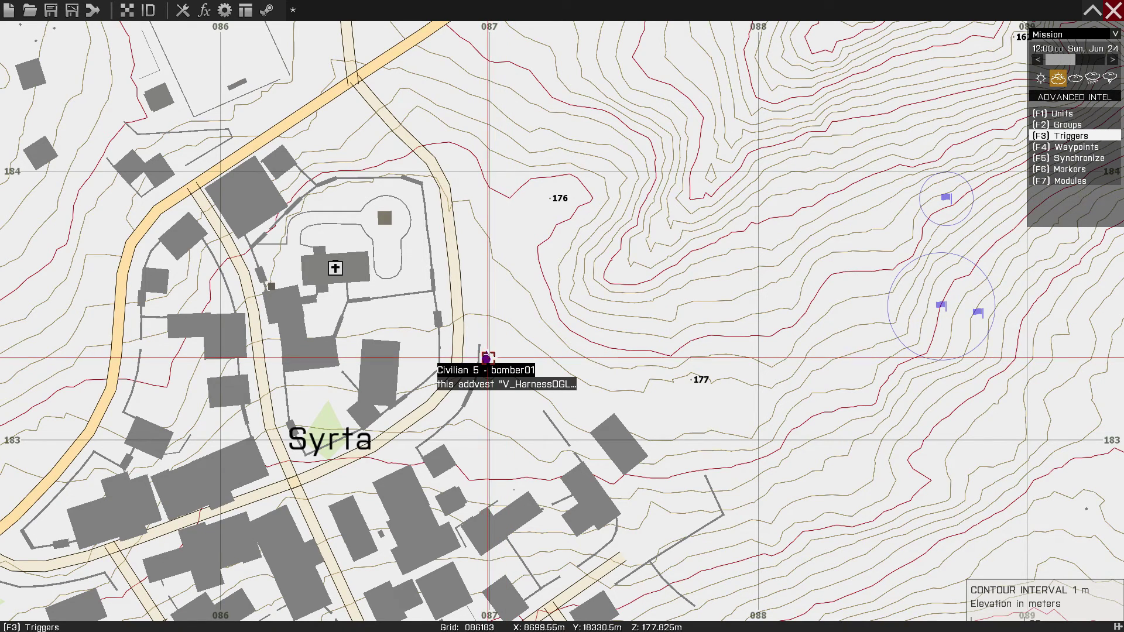
pyautogui.doubleClick(487, 358)
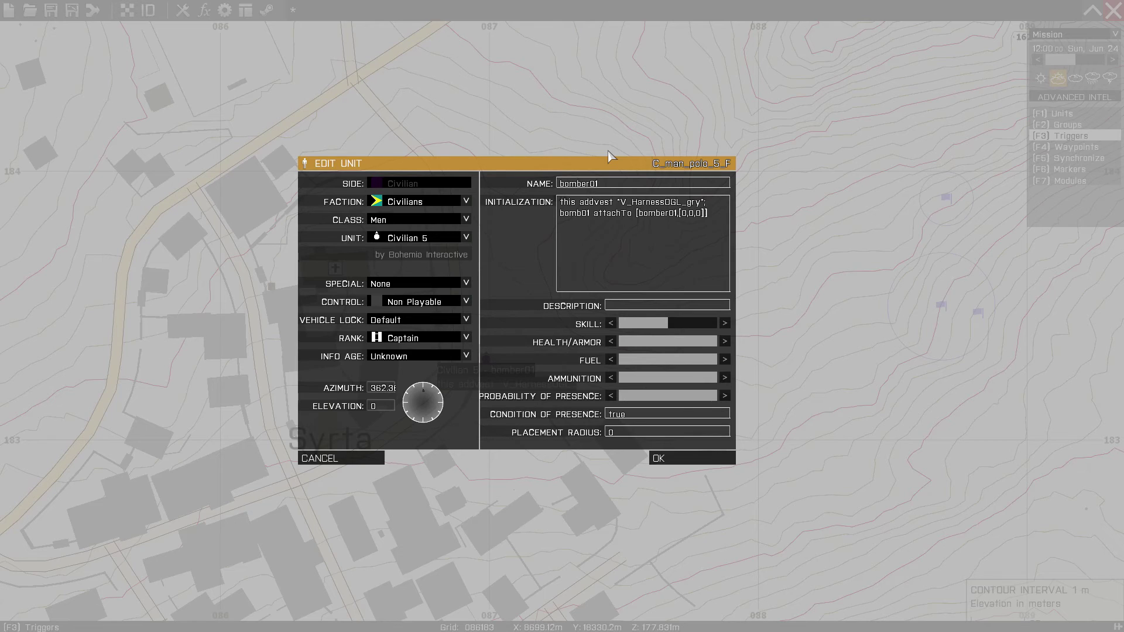
pyautogui.moveTo(614, 202); pyautogui.dragTo(560, 202)
pyautogui.click(616, 209)
pyautogui.click(712, 201)
# Walk through the 'bomb01 attachTo [bomber01,[0,0,0]]' init line by highlighting each part
pyautogui.keyDown('shift'); pyautogui.click(559, 202); pyautogui.keyUp('shift')
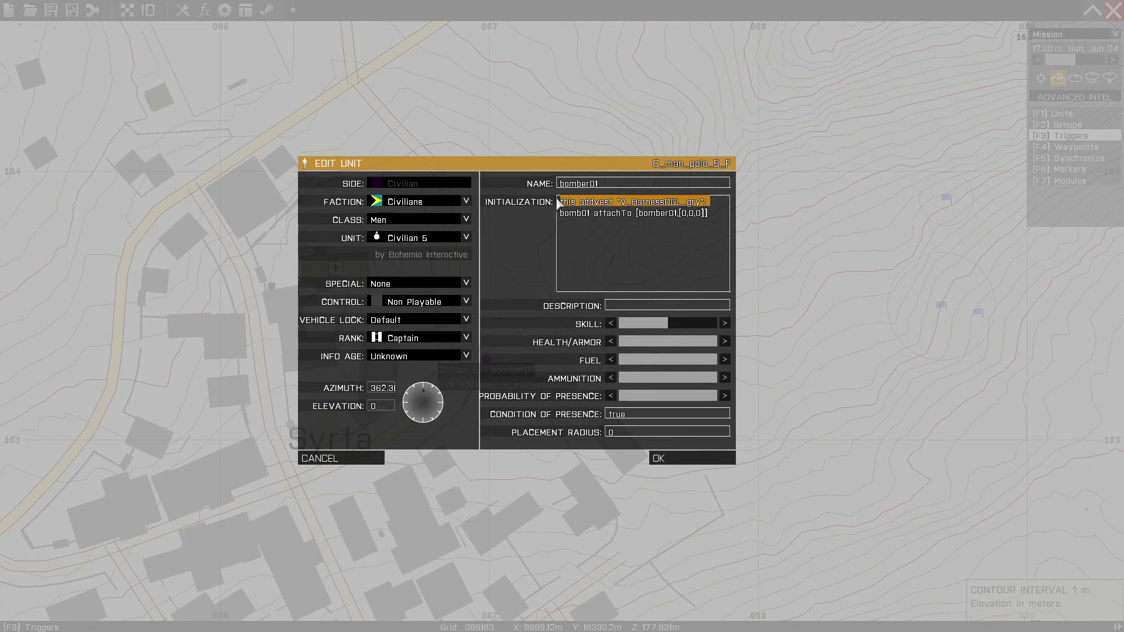
pyautogui.click(709, 213)
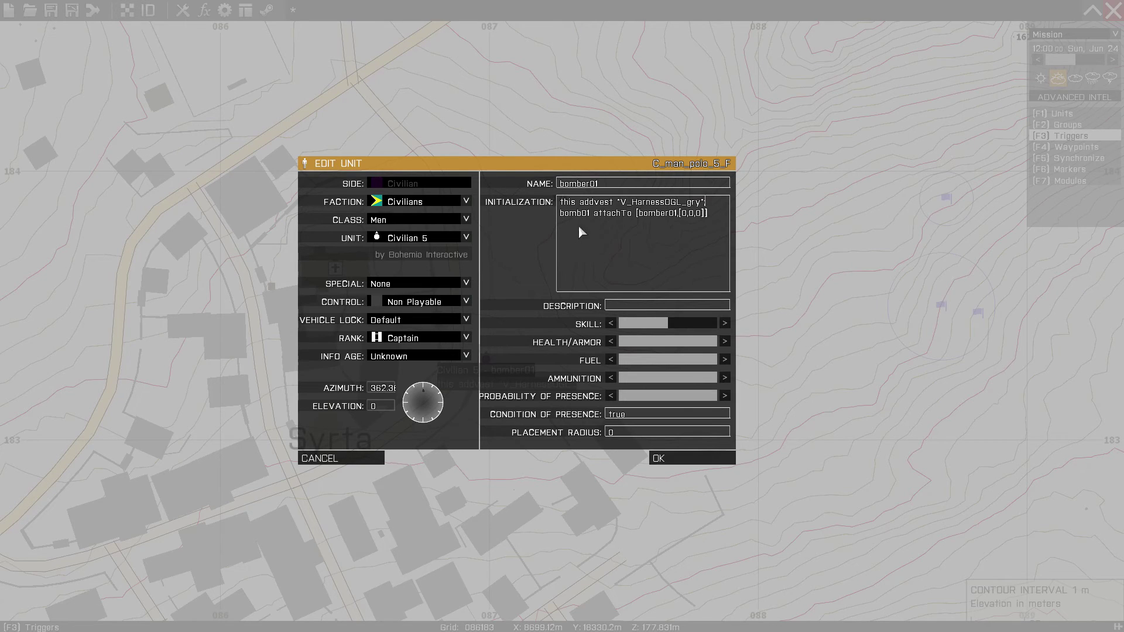
pyautogui.moveTo(595, 219); pyautogui.dragTo(553, 213)
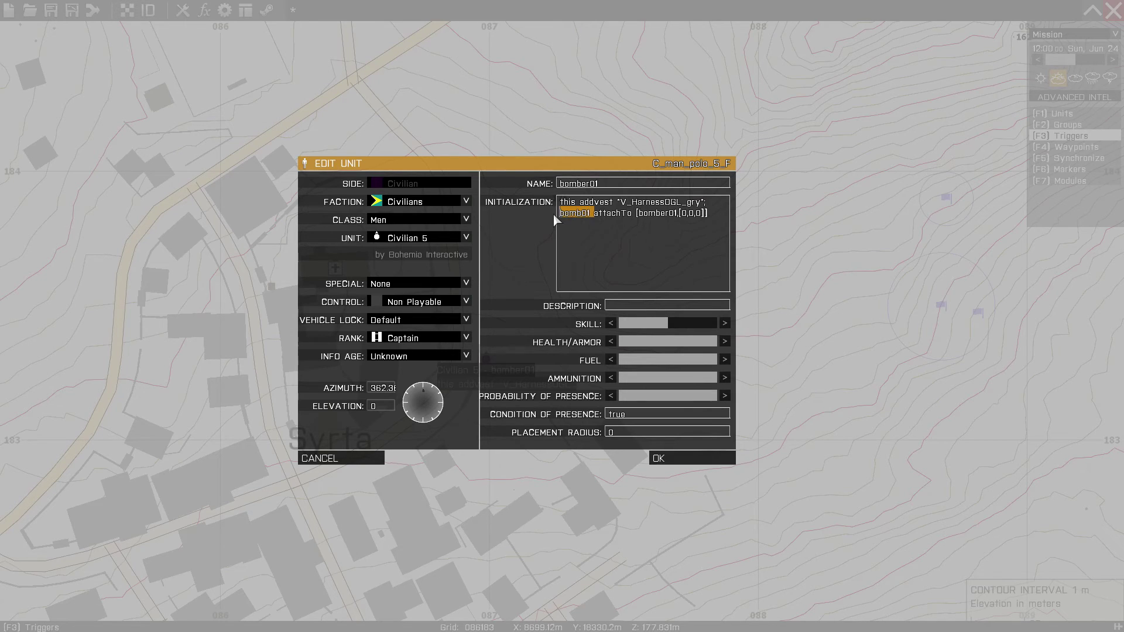
pyautogui.click(597, 219)
pyautogui.moveTo(596, 215); pyautogui.dragTo(633, 215)
pyautogui.click(639, 216)
pyautogui.moveTo(639, 215); pyautogui.dragTo(707, 220)
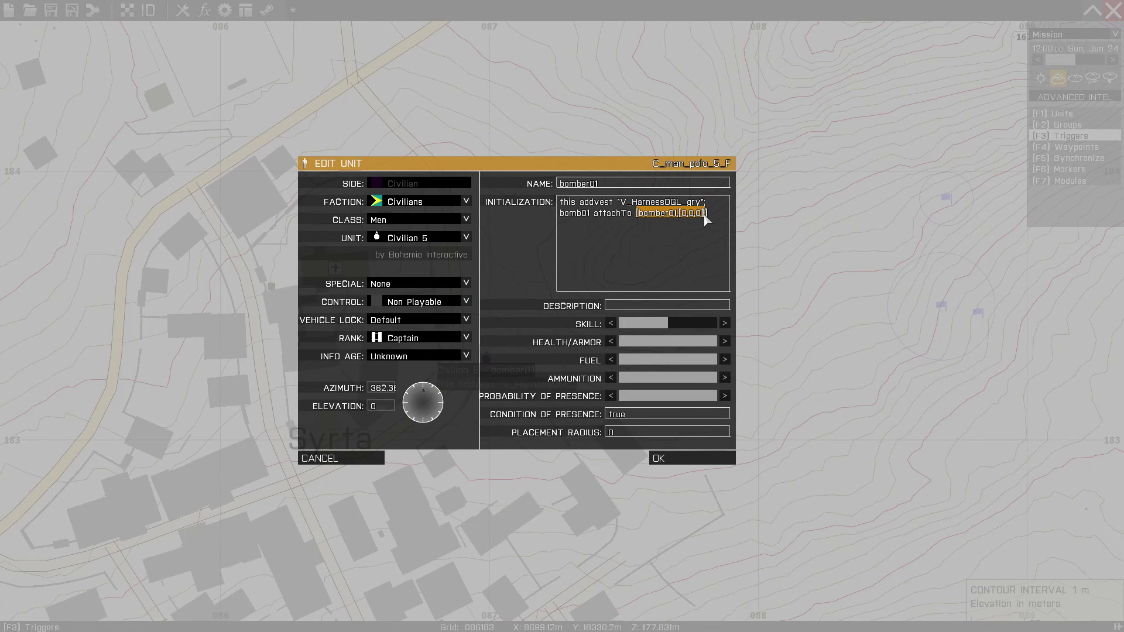
pyautogui.click(666, 220)
# Add bomber01's first waypoint at its position with Careless behaviour and Full speed
pyautogui.click(682, 459)
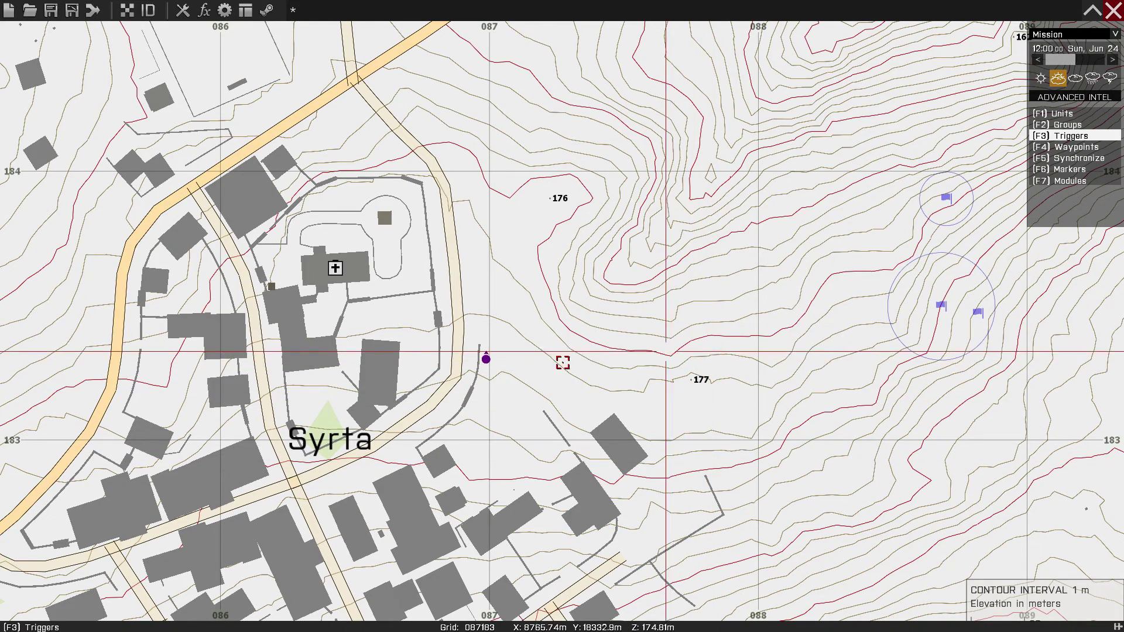
pyautogui.press('F4')
pyautogui.scroll(5, 463, 426)
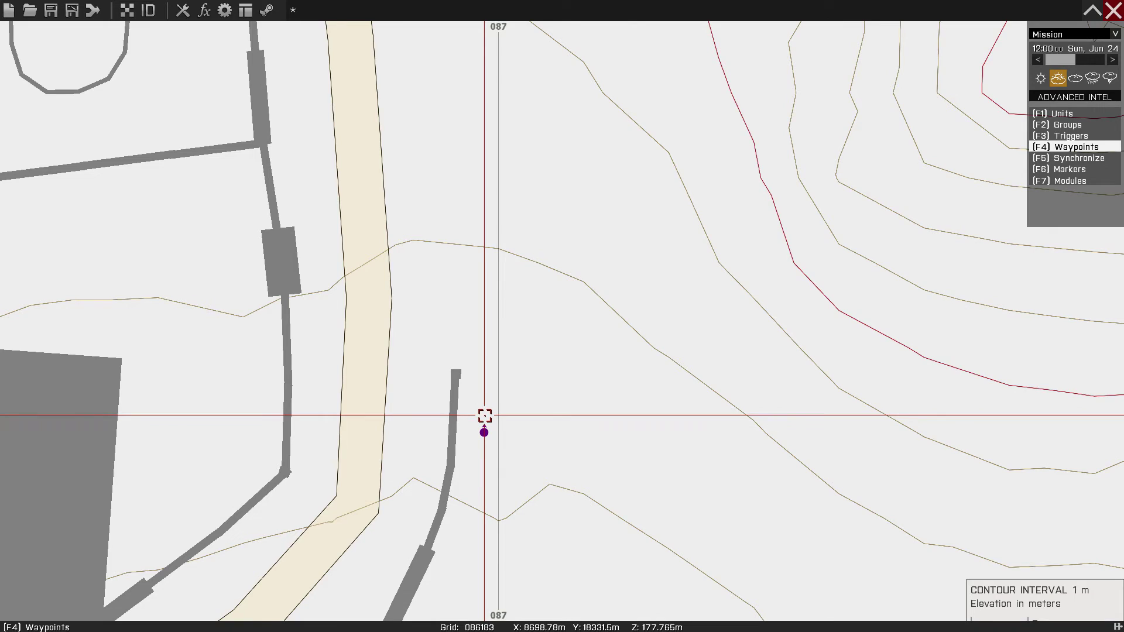
pyautogui.doubleClick(485, 416)
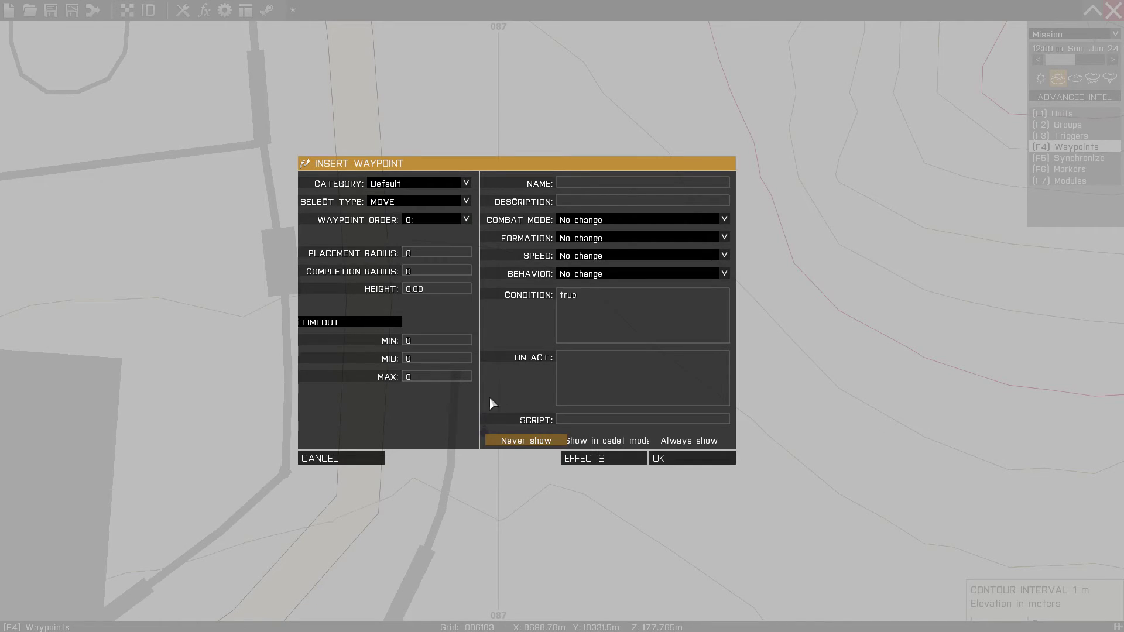
pyautogui.click(603, 275)
pyautogui.click(603, 300)
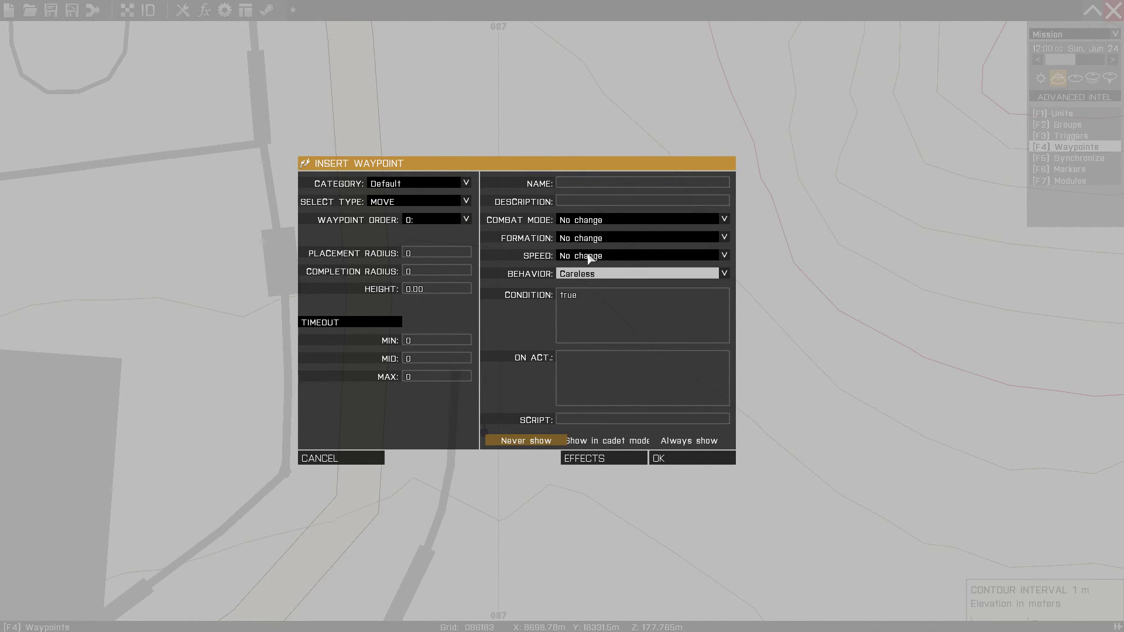
pyautogui.click(593, 257)
pyautogui.click(589, 300)
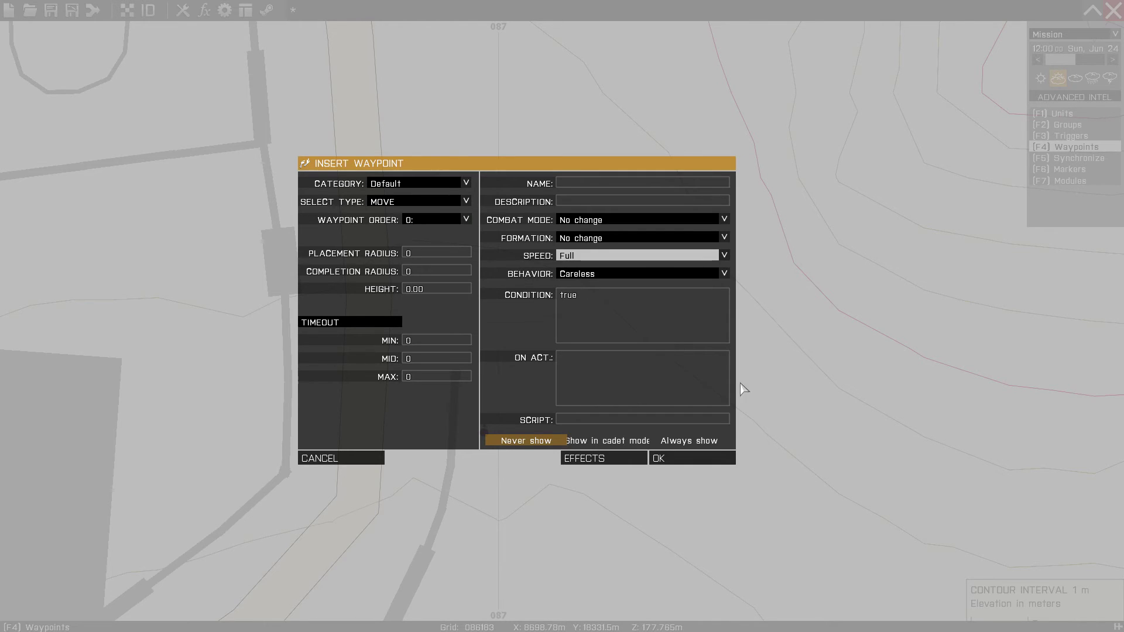
pyautogui.click(713, 459)
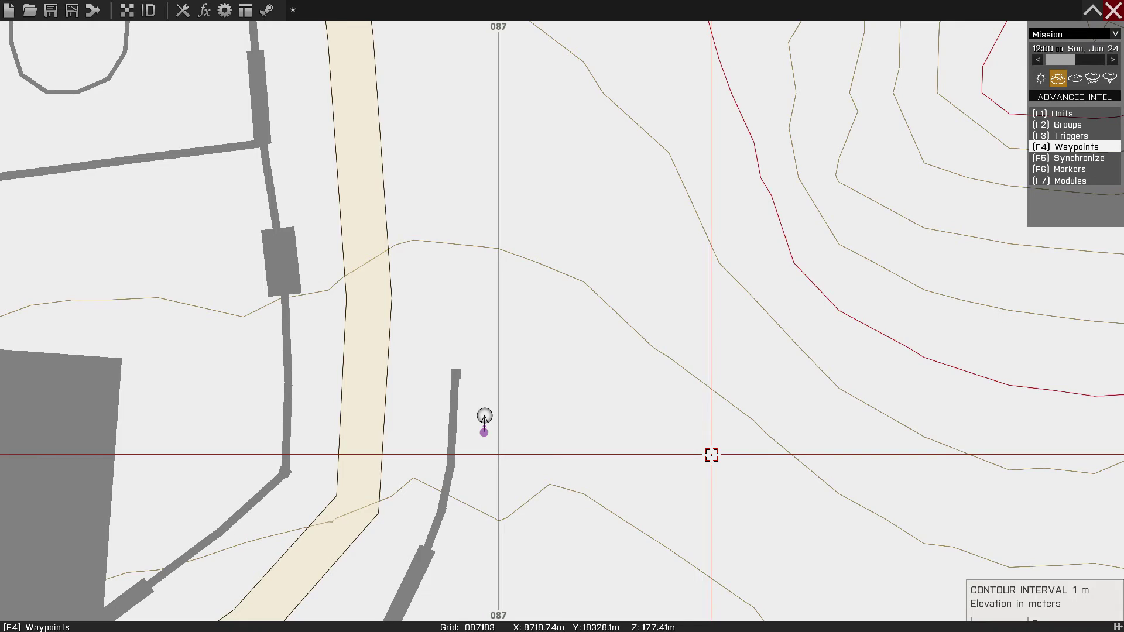
# Add five more move waypoints north, then west and down the road through Syrta
pyautogui.doubleClick(484, 314)
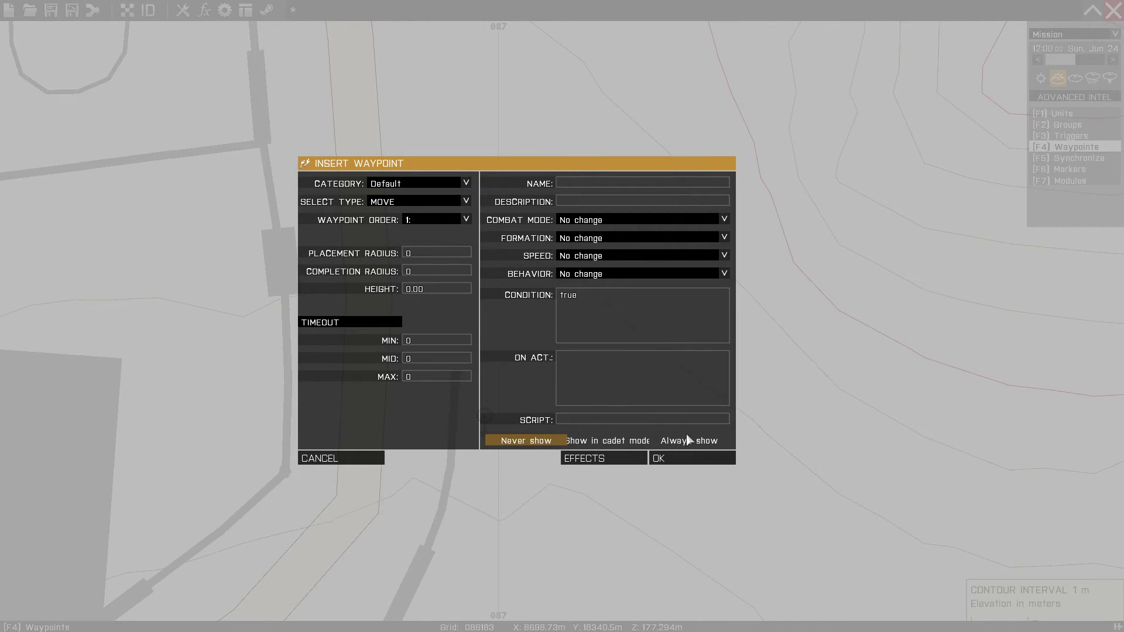
pyautogui.click(682, 460)
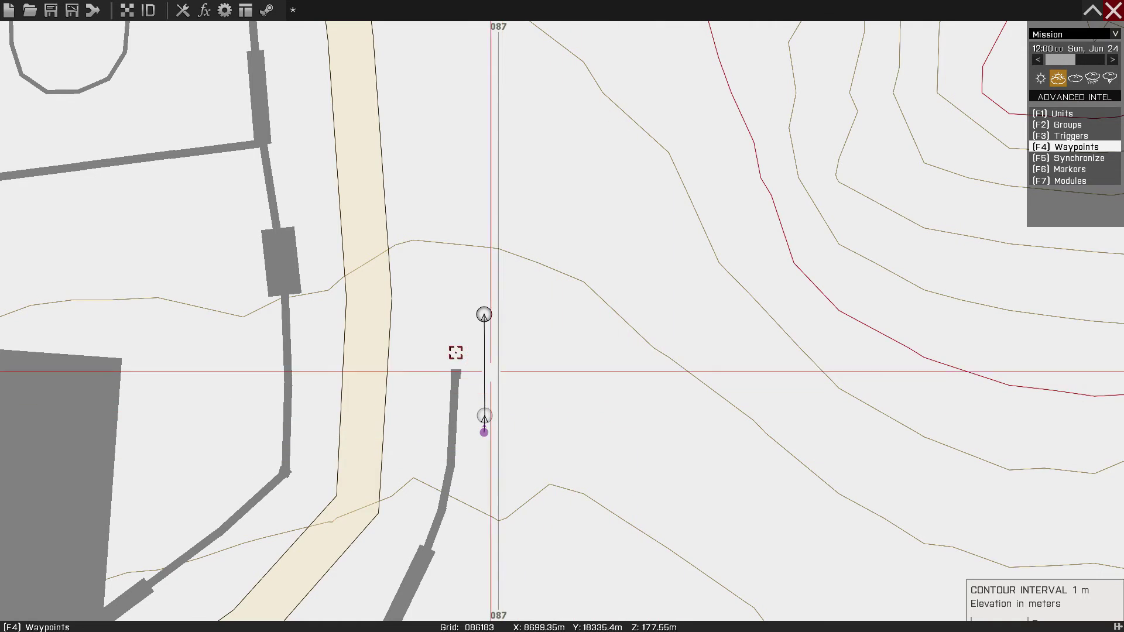
pyautogui.doubleClick(366, 315)
pyautogui.click(683, 460)
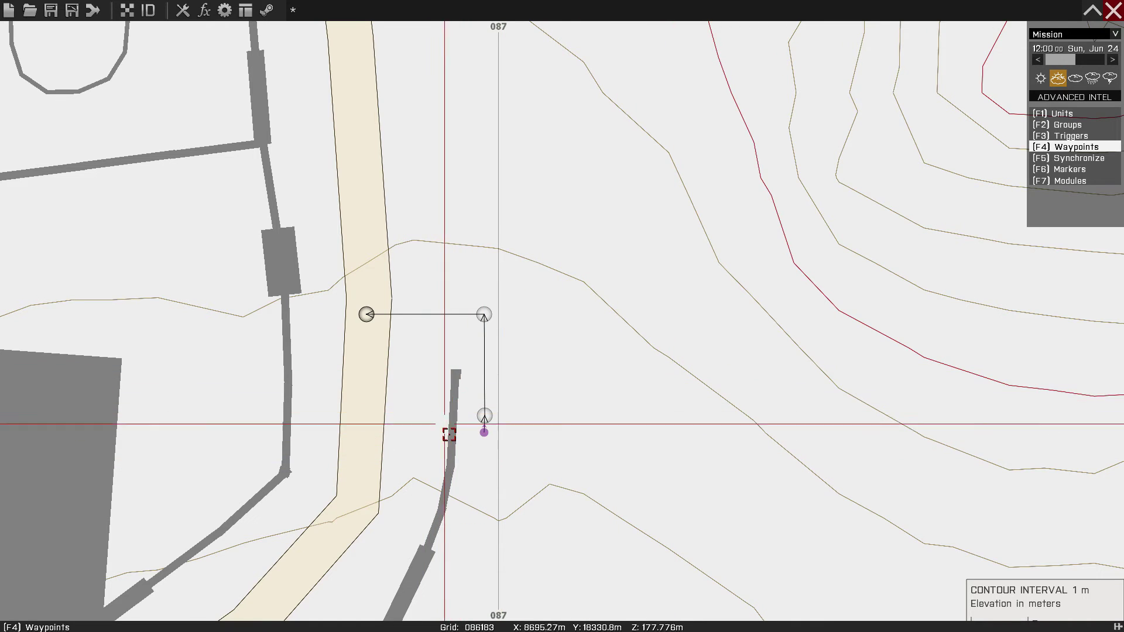
pyautogui.scroll(-3, 447, 485)
pyautogui.moveTo(447, 485); pyautogui.dragTo(517, 309, button='right')
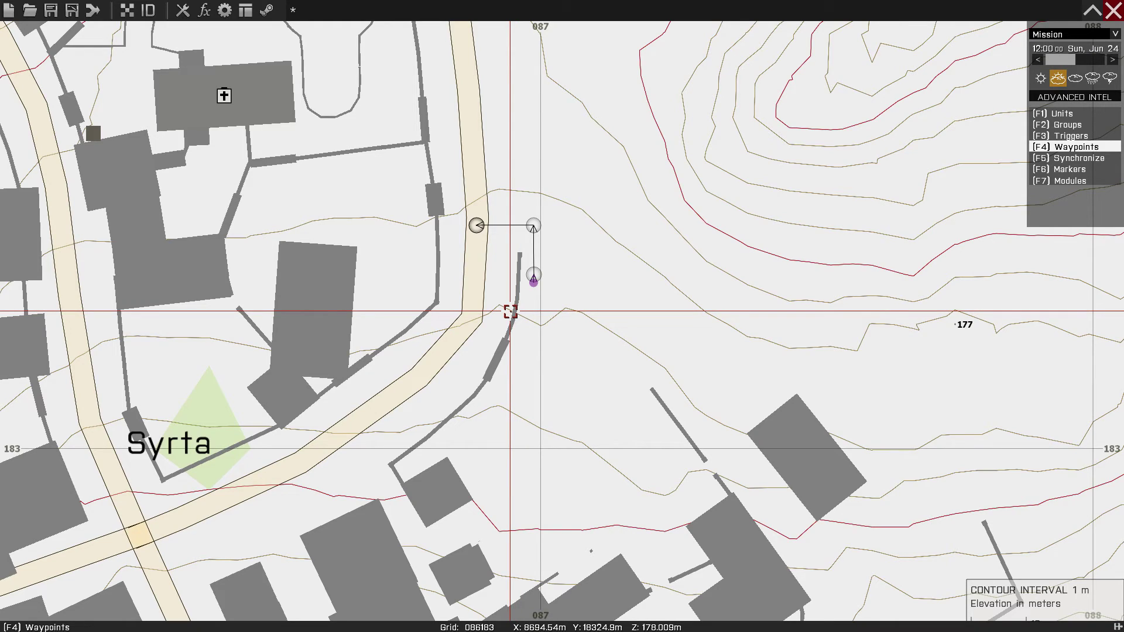
pyautogui.doubleClick(470, 319)
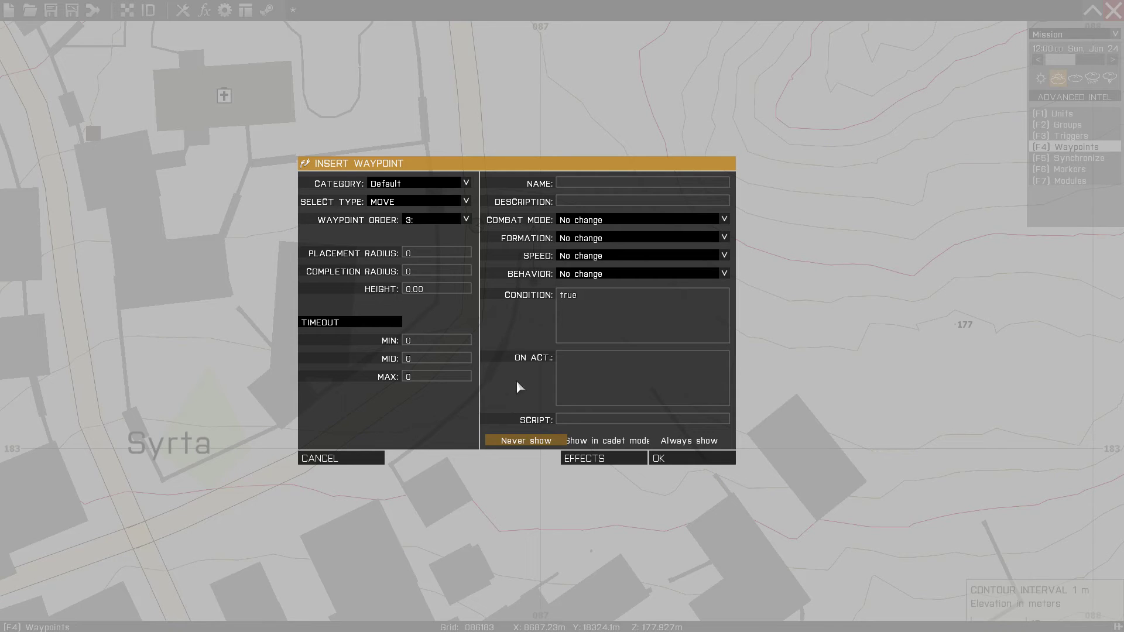
pyautogui.click(660, 460)
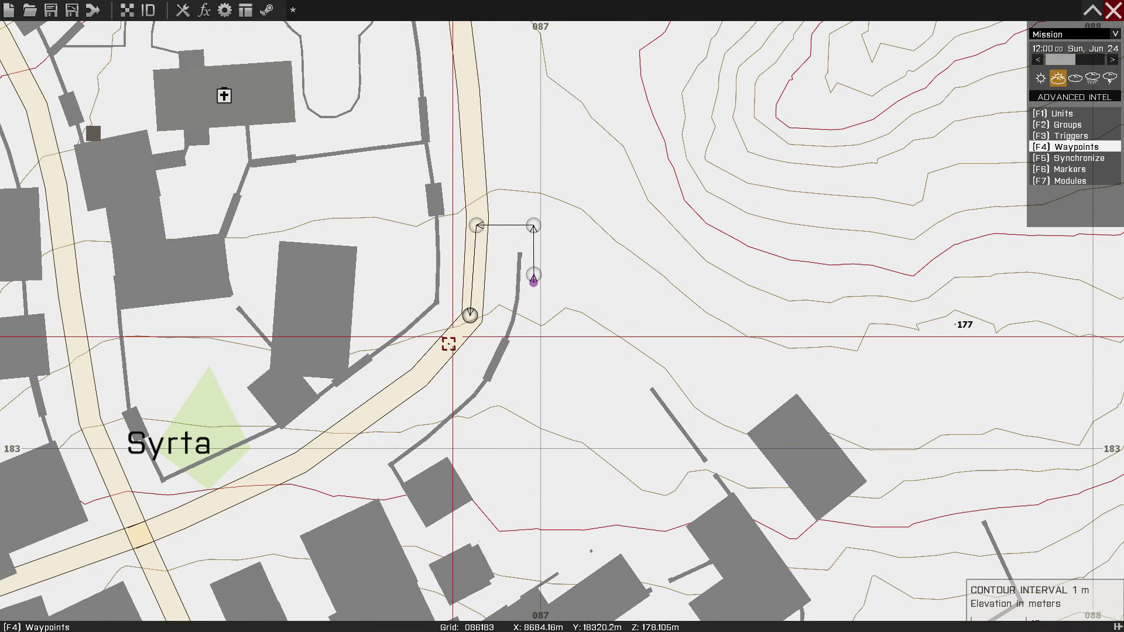
pyautogui.doubleClick(414, 382)
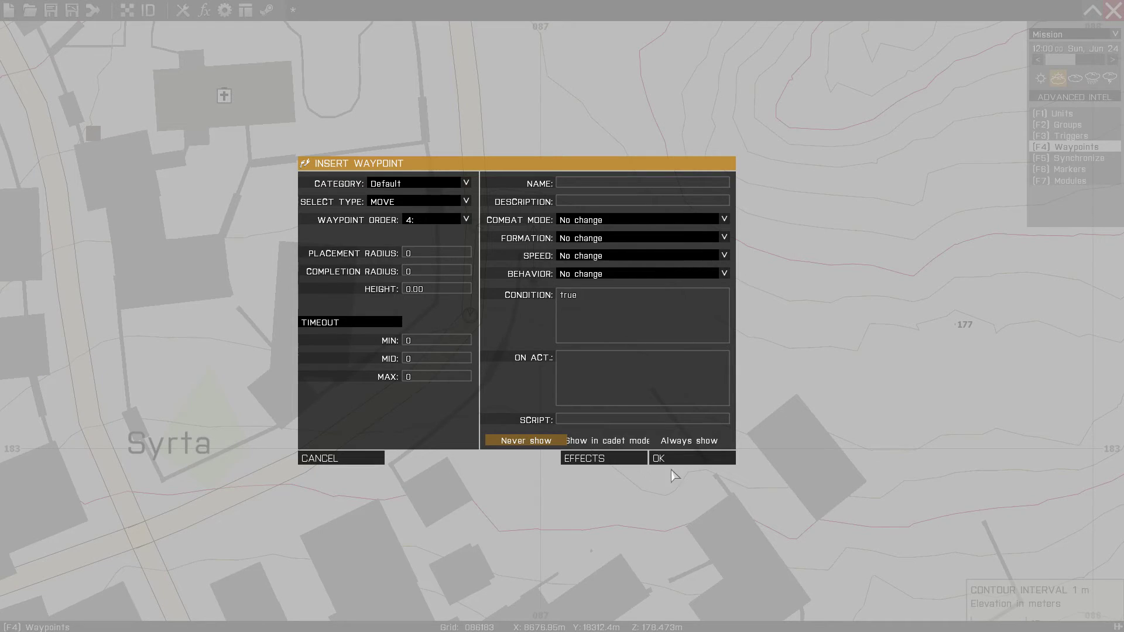
pyautogui.click(673, 463)
pyautogui.doubleClick(300, 464)
pyautogui.click(682, 462)
pyautogui.scroll(-3, 520, 427)
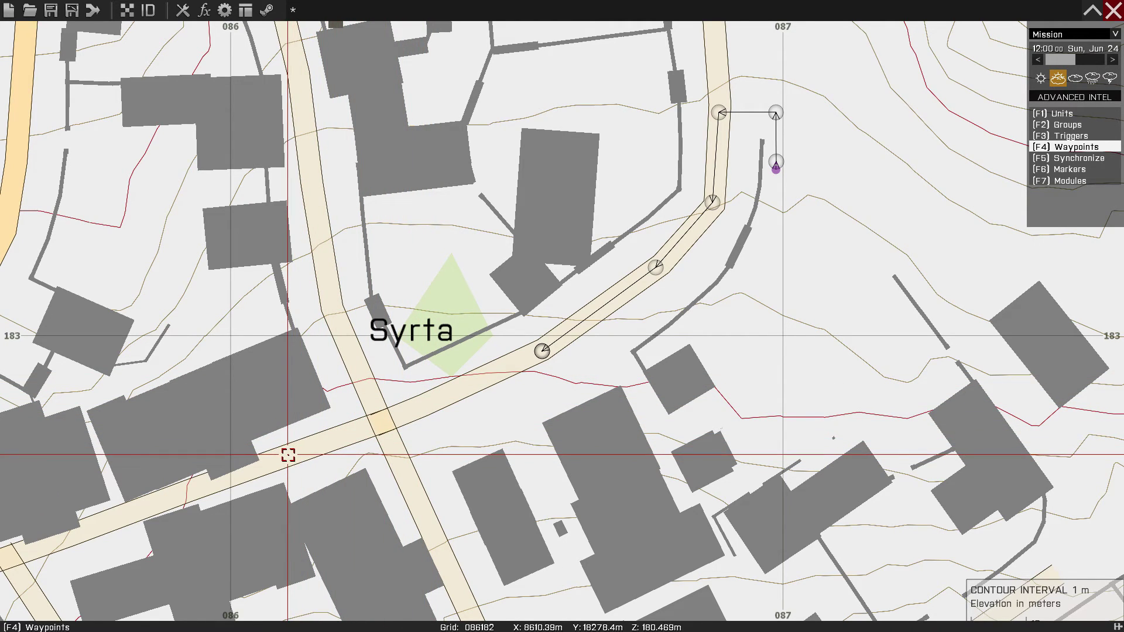
# Finish the path with a LOITER waypoint at the road junction
pyautogui.doubleClick(378, 431)
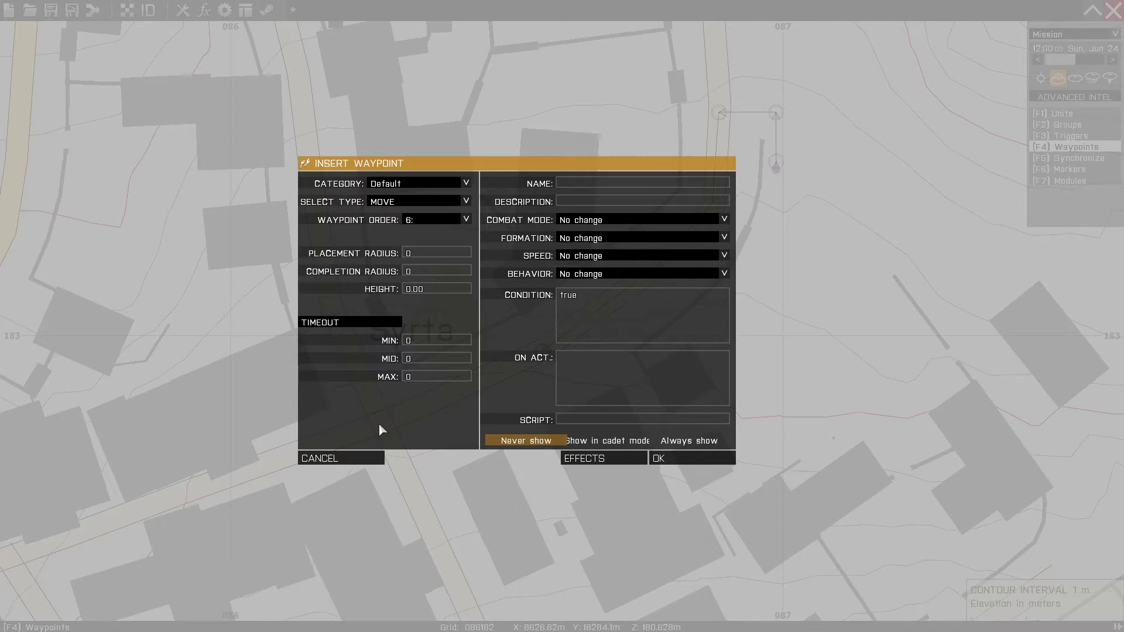
pyautogui.click(430, 206)
pyautogui.moveTo(477, 252); pyautogui.dragTo(483, 336)
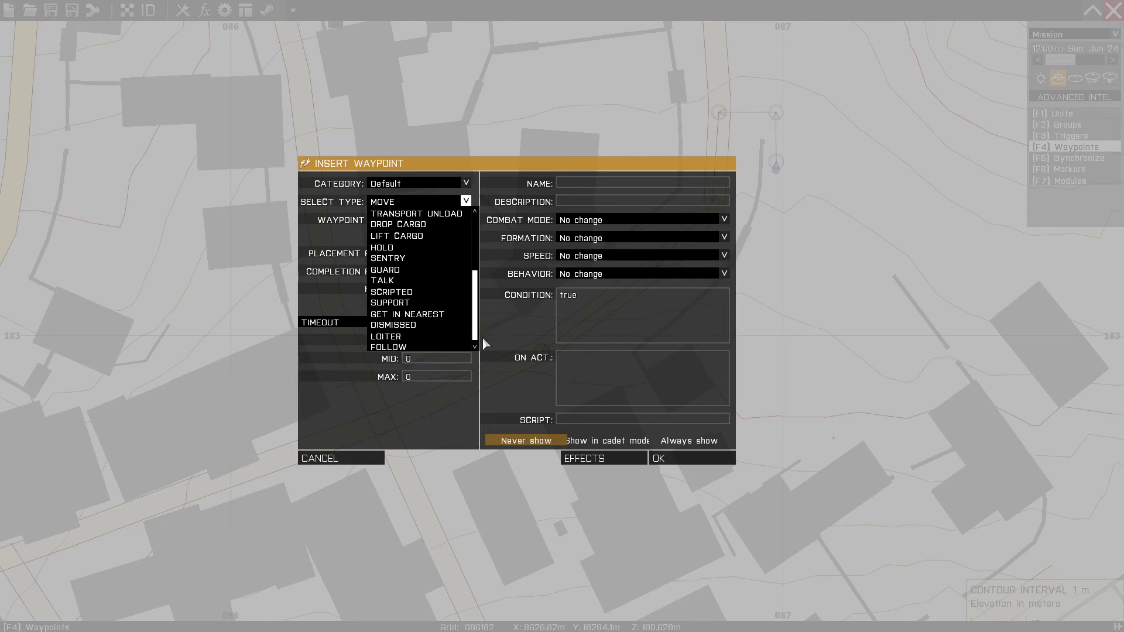
pyautogui.click(398, 337)
pyautogui.click(659, 458)
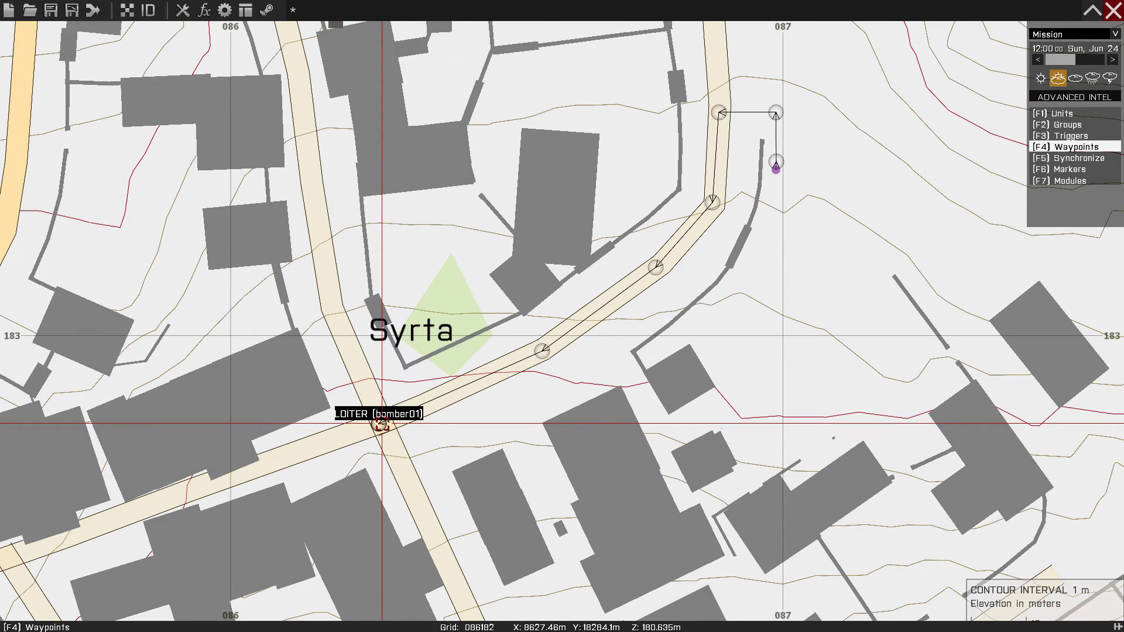
# Move the BLUFOR trigger beside bomber01's start and open trigger bomb01's settings
pyautogui.scroll(-3, 713, 397)
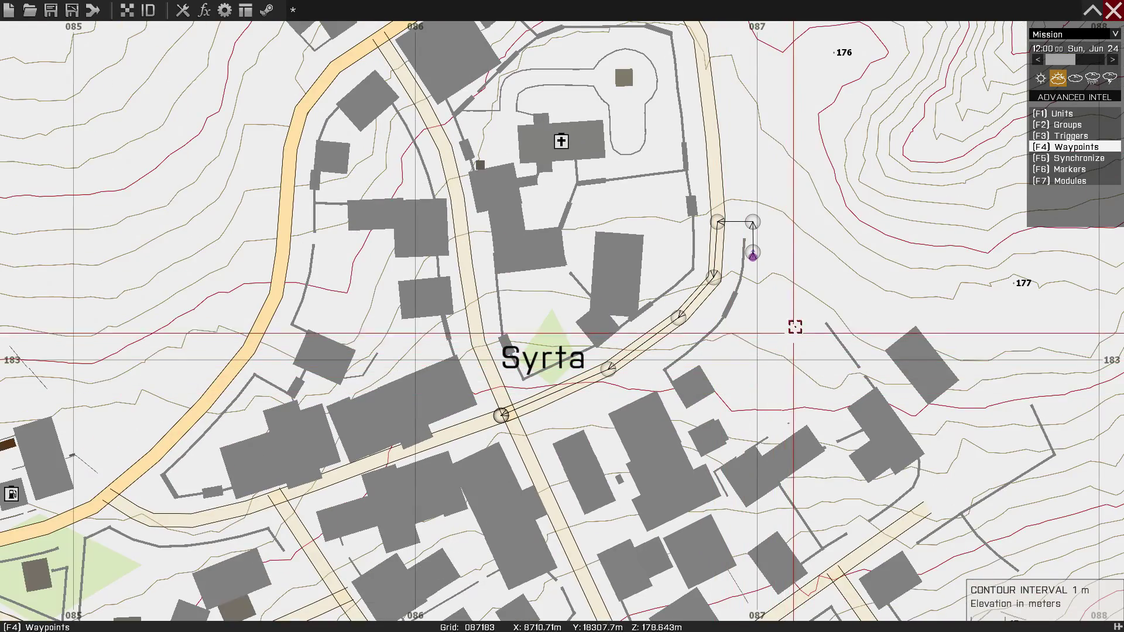
pyautogui.scroll(4, 795, 326)
pyautogui.scroll(-3, 709, 376)
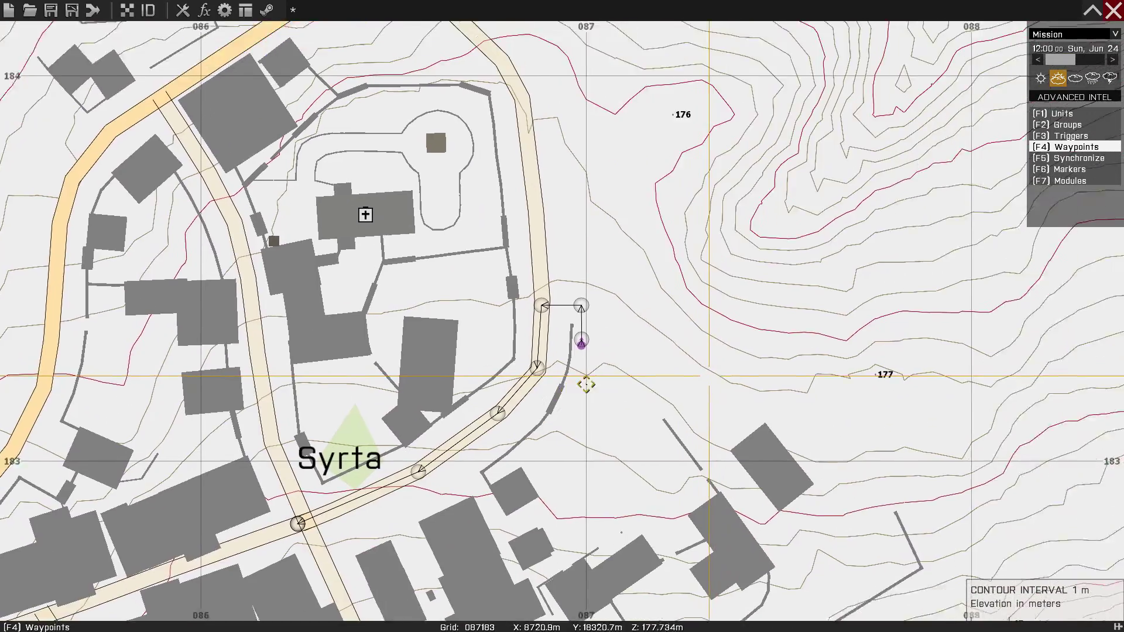
pyautogui.scroll(2, 749, 394)
pyautogui.scroll(-2, 917, 314)
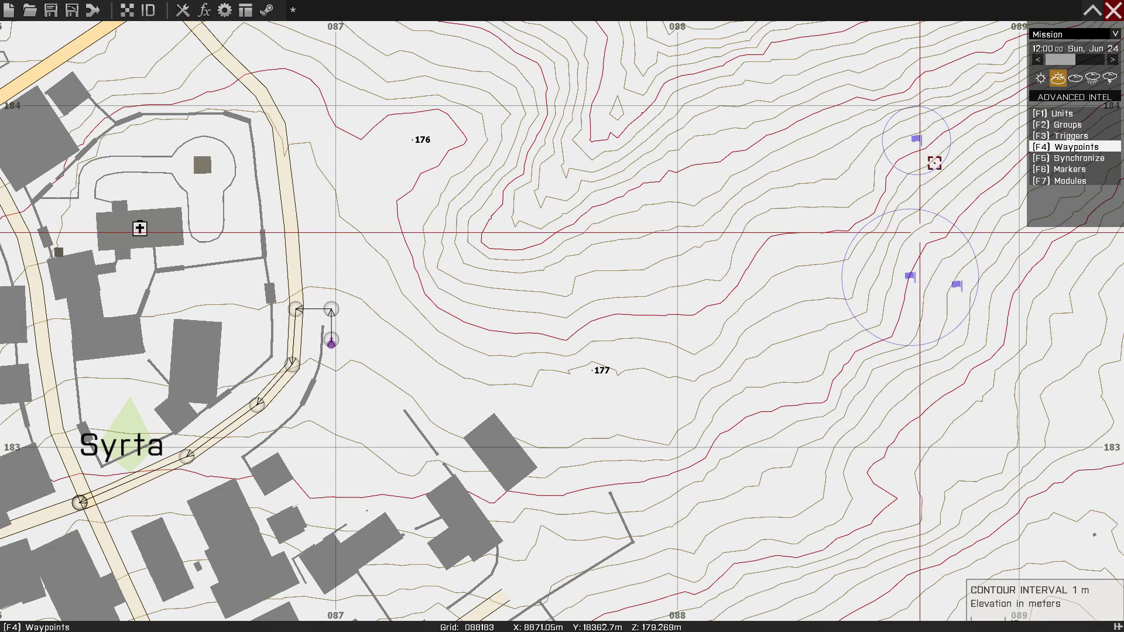
pyautogui.moveTo(917, 140); pyautogui.dragTo(416, 319)
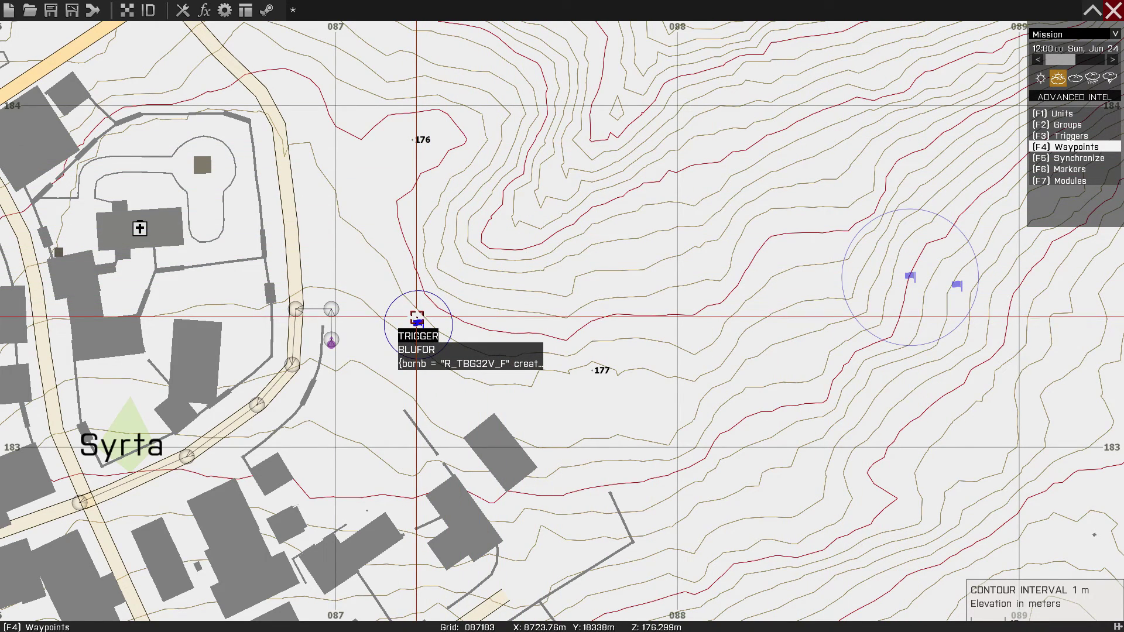
pyautogui.doubleClick(418, 320)
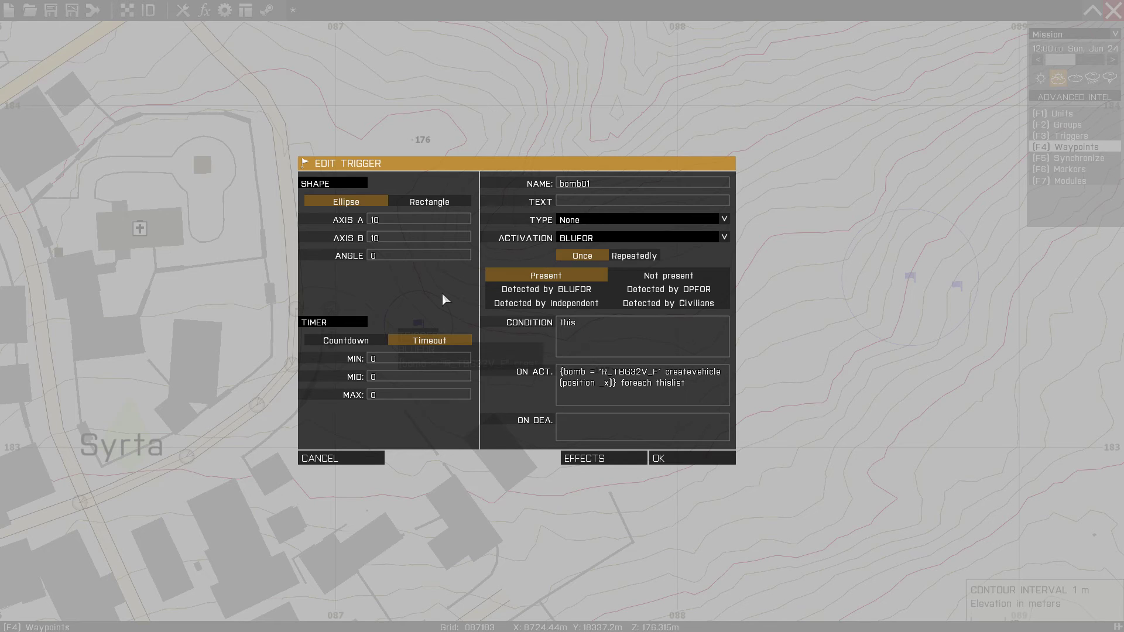
pyautogui.moveTo(604, 184); pyautogui.dragTo(550, 188)
# Keep bomb01 activated by BLUFOR, review its R_TBG32V_F createVehicle code, and save the trigger
pyautogui.click(569, 241)
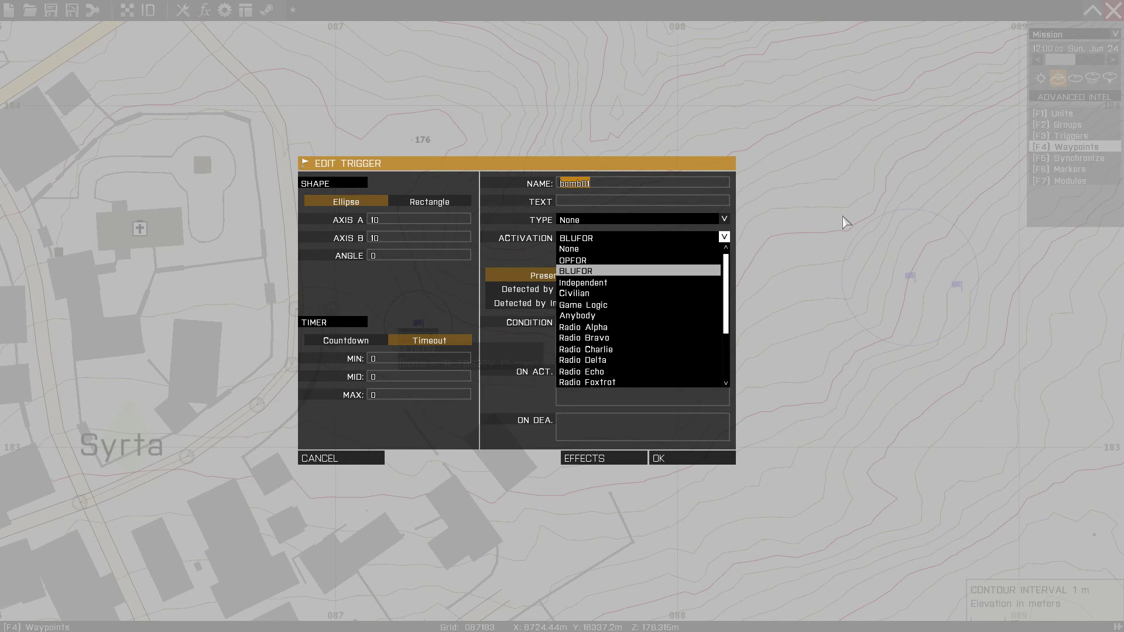
pyautogui.click(597, 271)
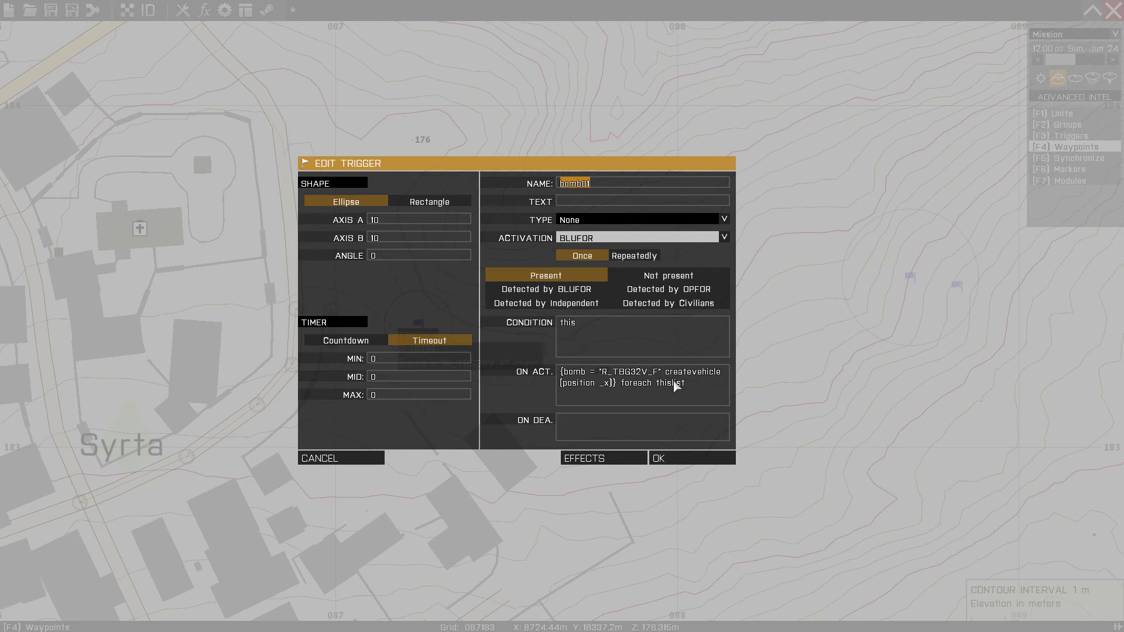
pyautogui.moveTo(688, 383); pyautogui.dragTo(551, 375)
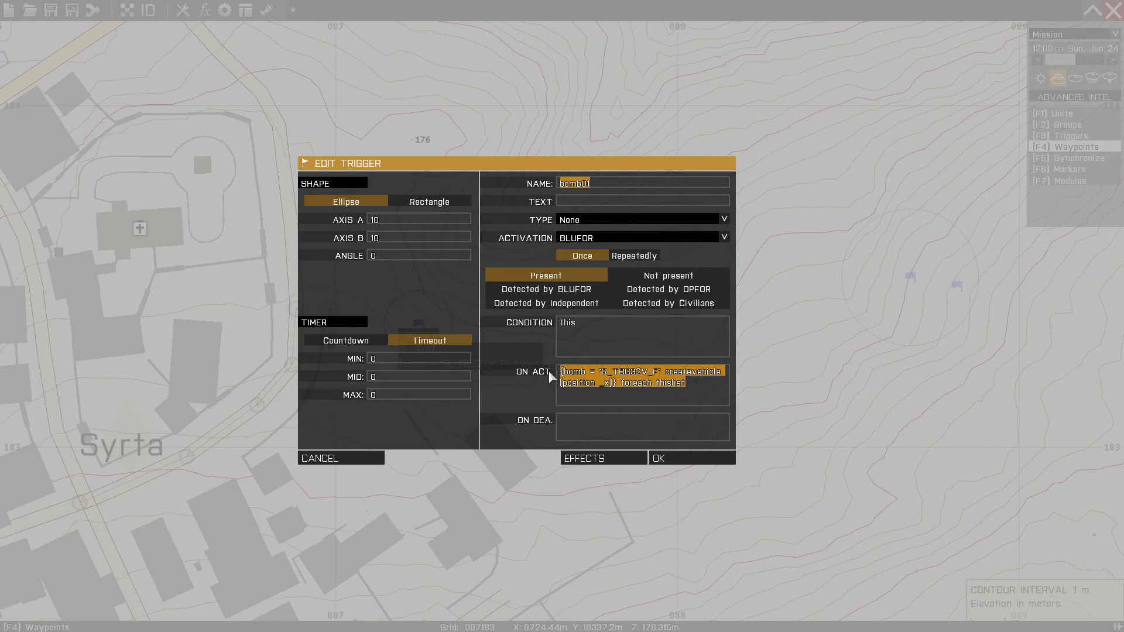
pyautogui.click(658, 378)
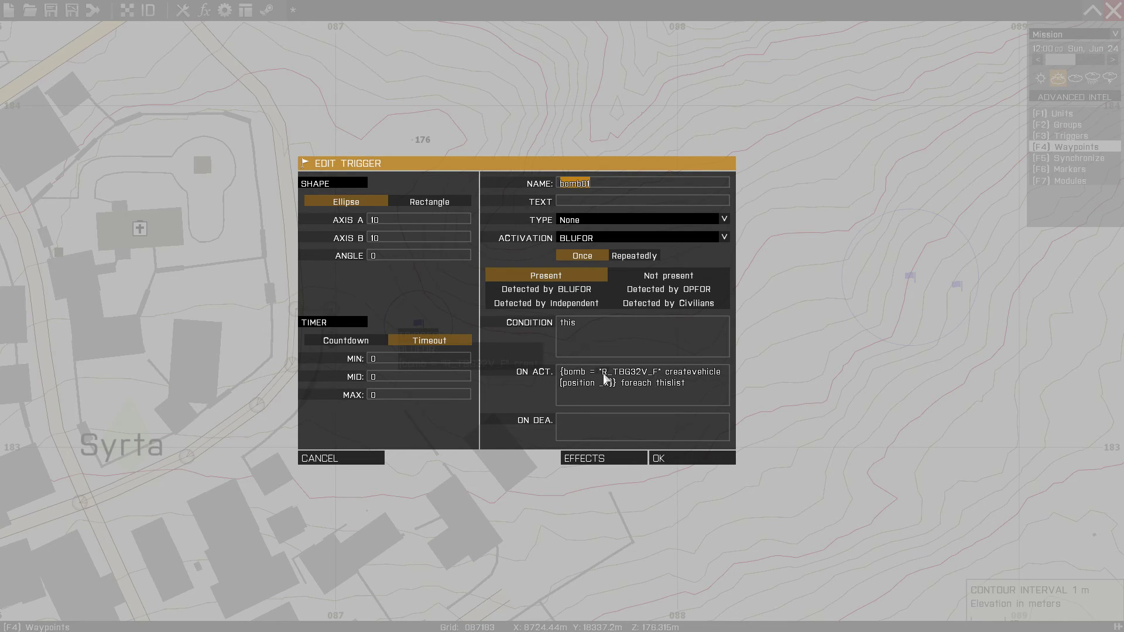
pyautogui.moveTo(604, 374); pyautogui.dragTo(657, 375)
pyautogui.click(671, 389)
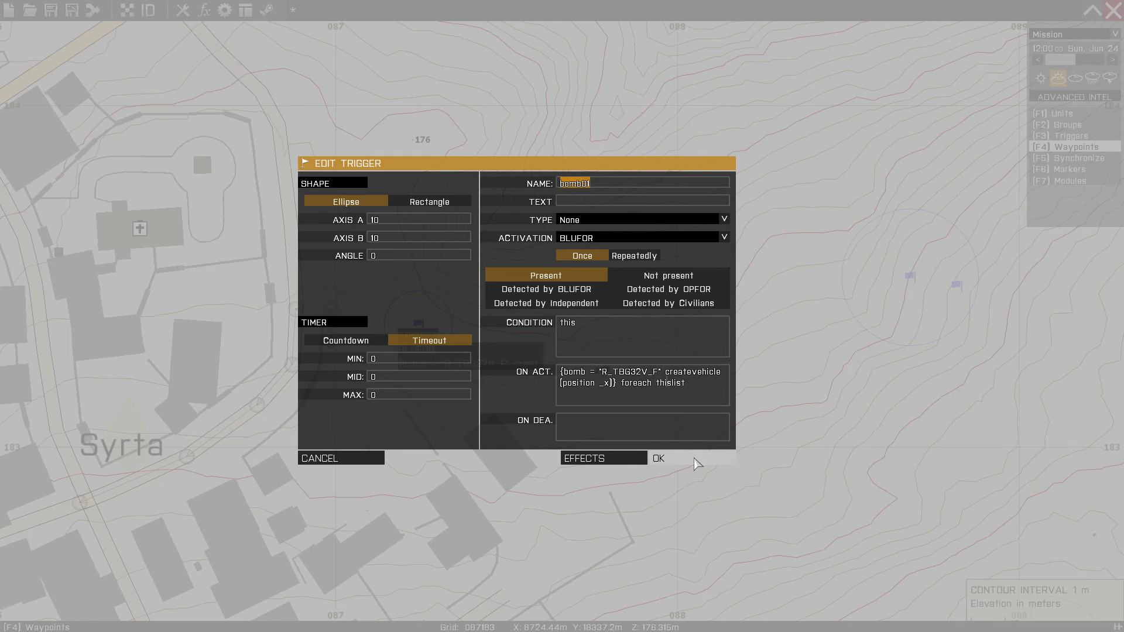
pyautogui.click(696, 465)
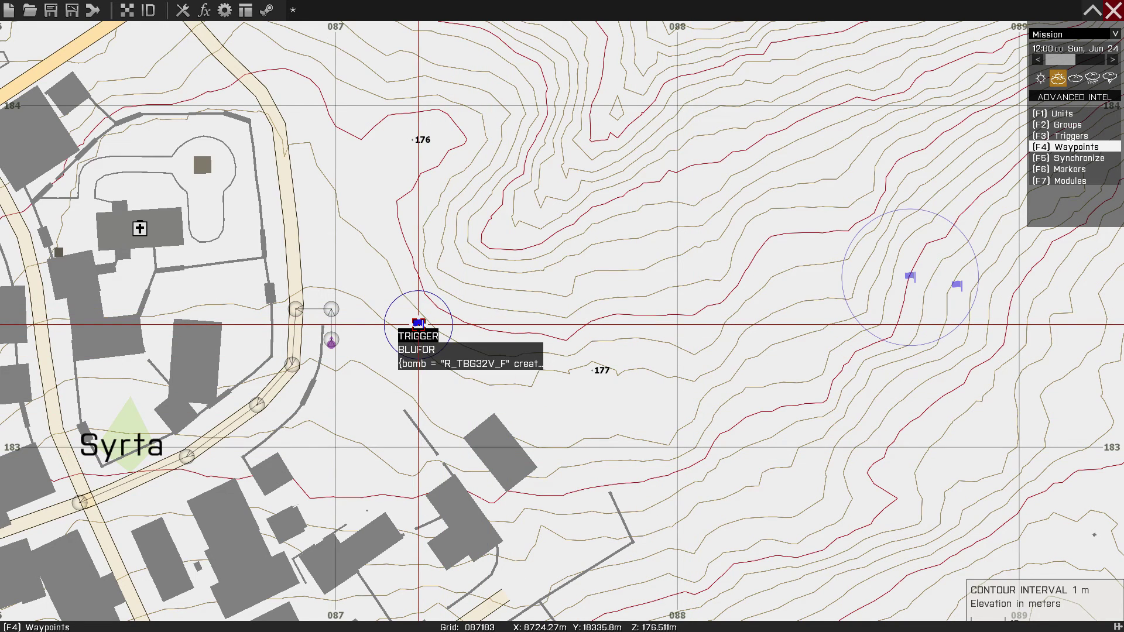
# Drag the BLUFOR trigger onto bomber01's LOITER waypoint at the Syrta crossroads
pyautogui.moveTo(419, 323); pyautogui.dragTo(905, 108)
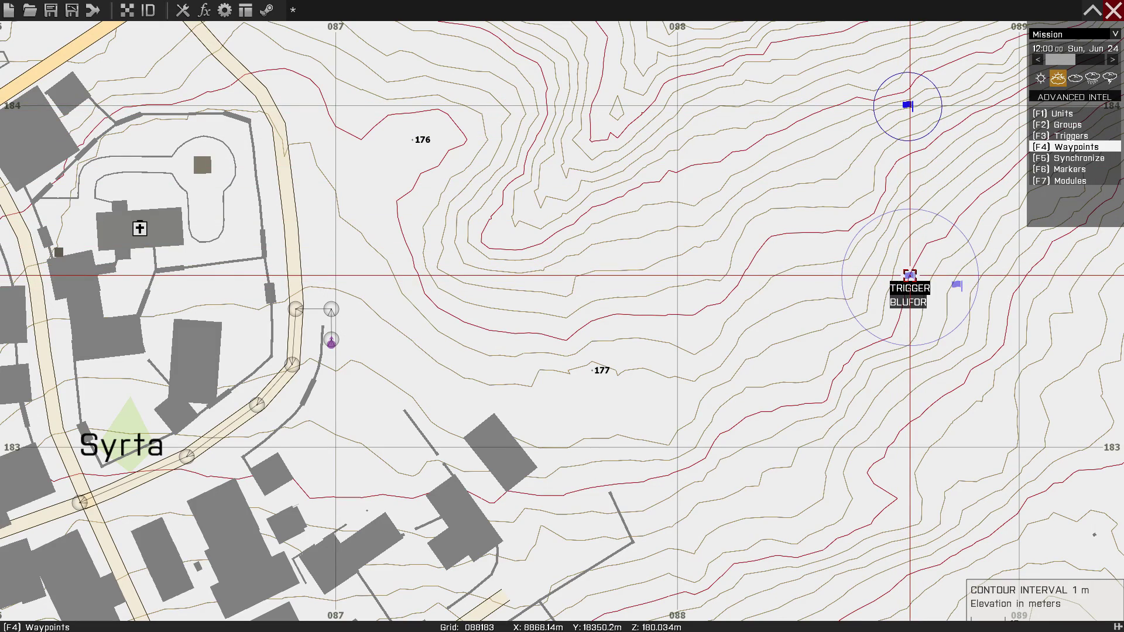
pyautogui.moveTo(910, 275); pyautogui.dragTo(88, 504)
pyautogui.scroll(5, 85, 501)
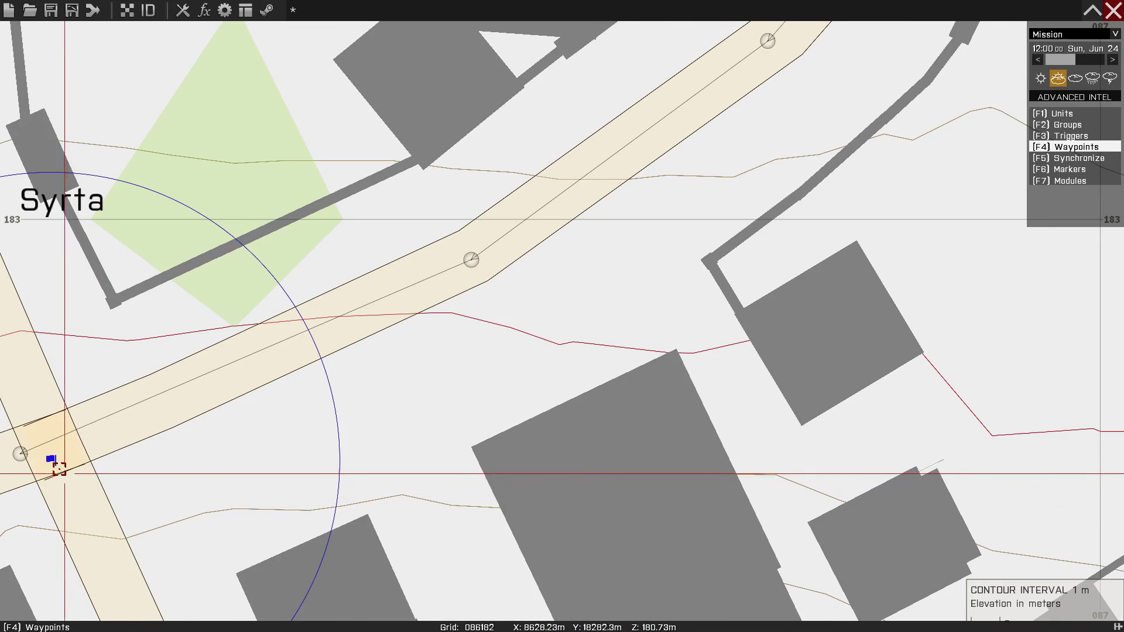
pyautogui.scroll(-3, 165, 499)
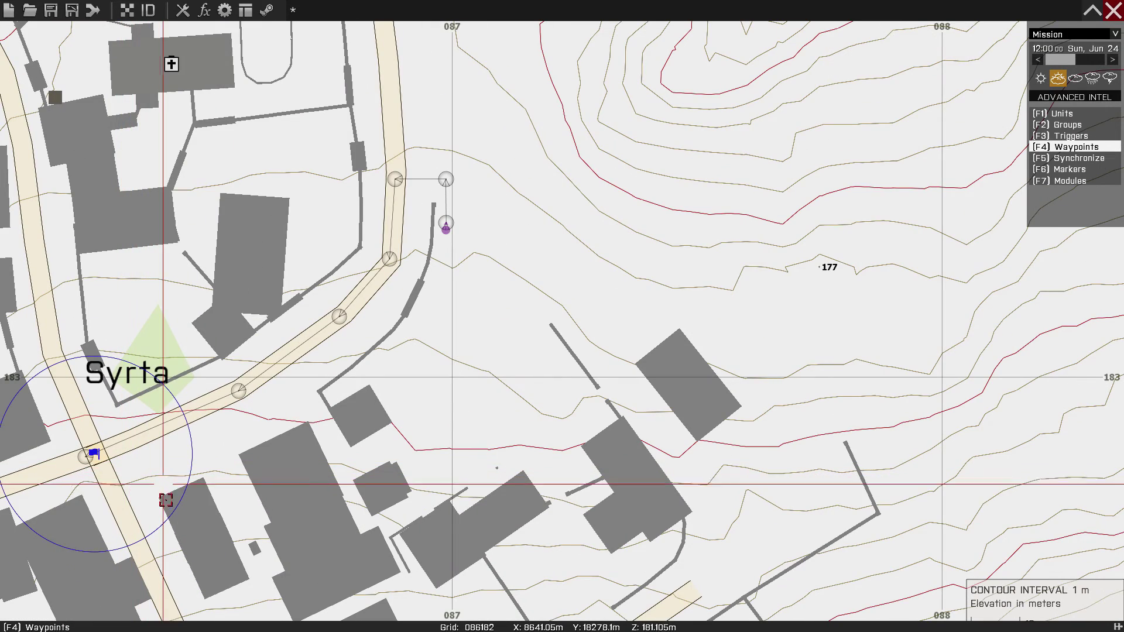
pyautogui.scroll(-2, 256, 455)
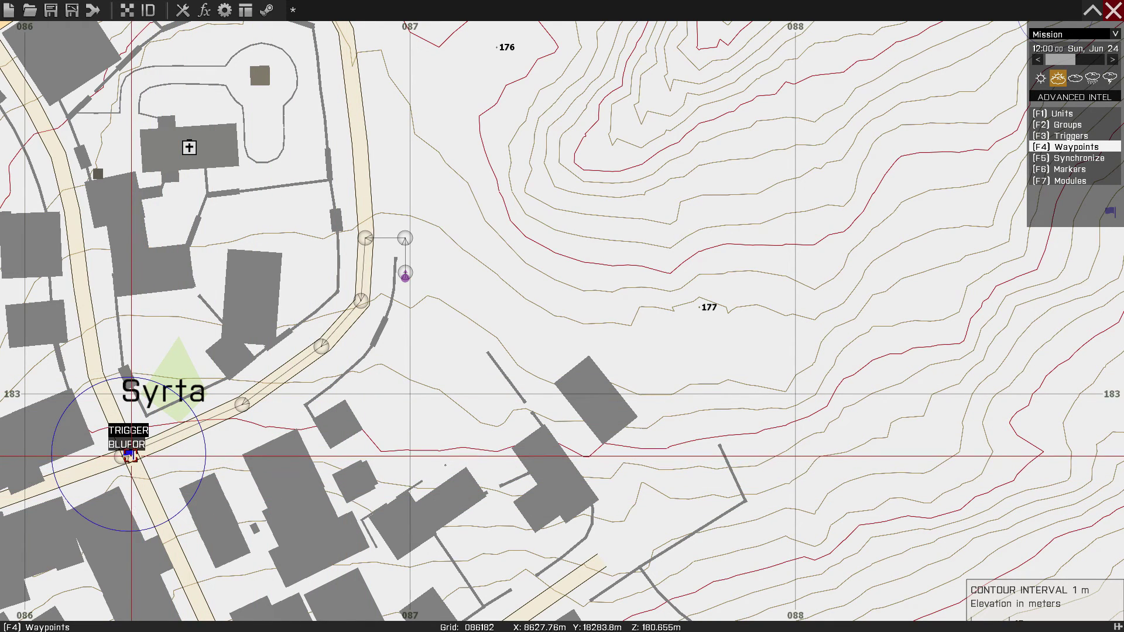
# Nudge the trigger slightly so it is centred on the Syrta road junction
pyautogui.moveTo(132, 456); pyautogui.dragTo(133, 451)
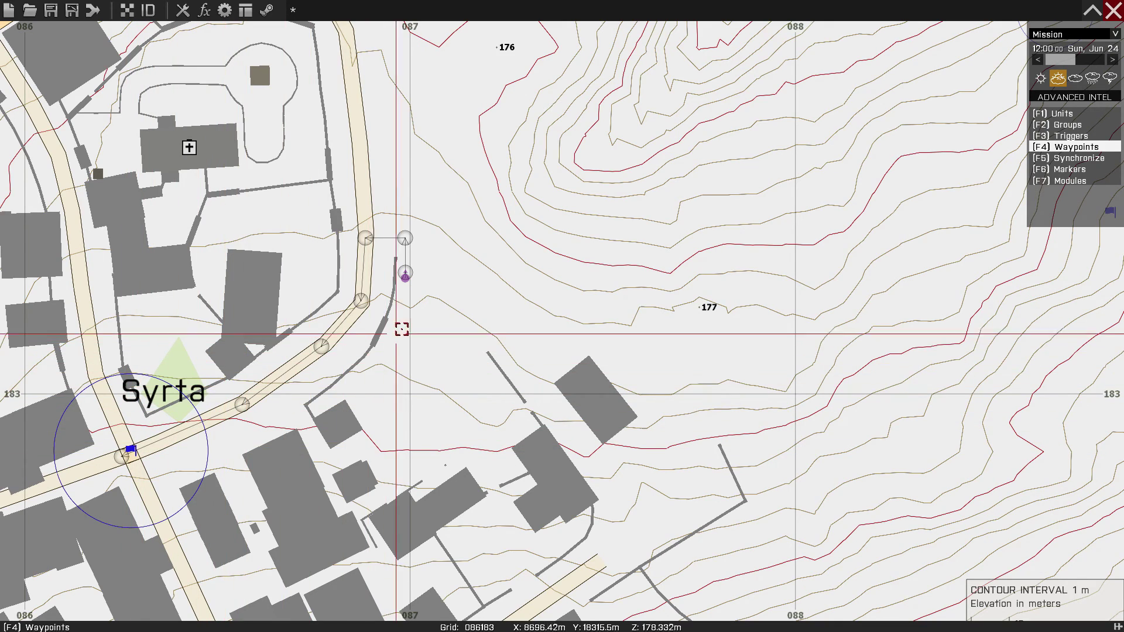
pyautogui.scroll(2, 407, 272)
pyautogui.scroll(-2, 401, 276)
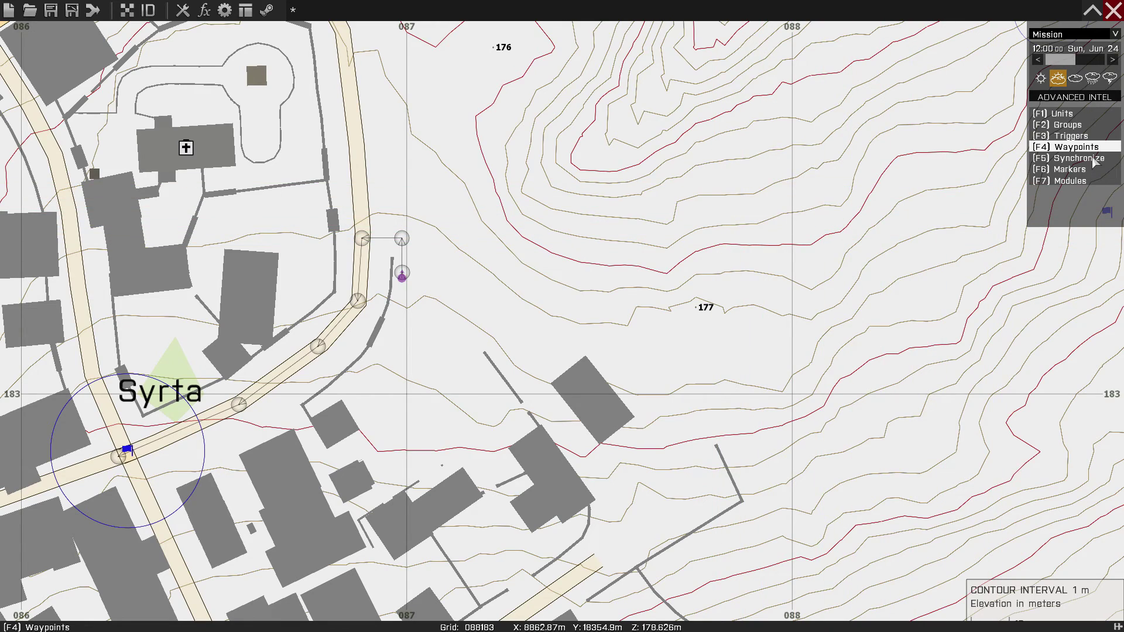
pyautogui.press('F5')
# Link bomber01's starting waypoint to the BLUFOR trigger at the crossroads and check the link
pyautogui.scroll(2, 363, 416)
pyautogui.moveTo(311, 441); pyautogui.dragTo(527, 409, button='right')
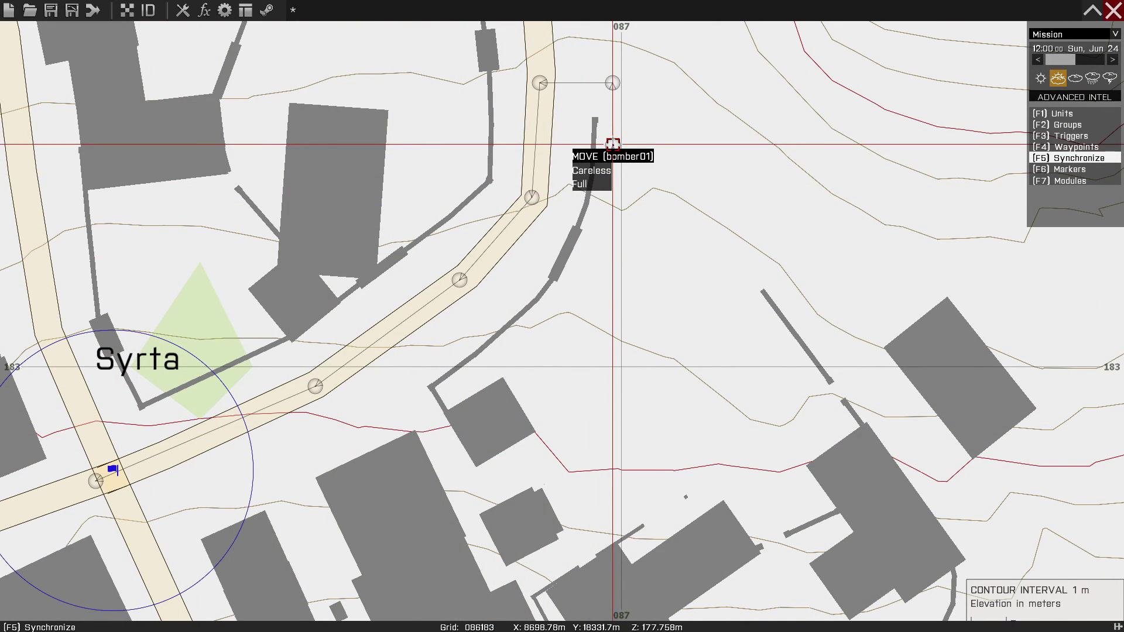
pyautogui.moveTo(612, 145); pyautogui.dragTo(114, 461)
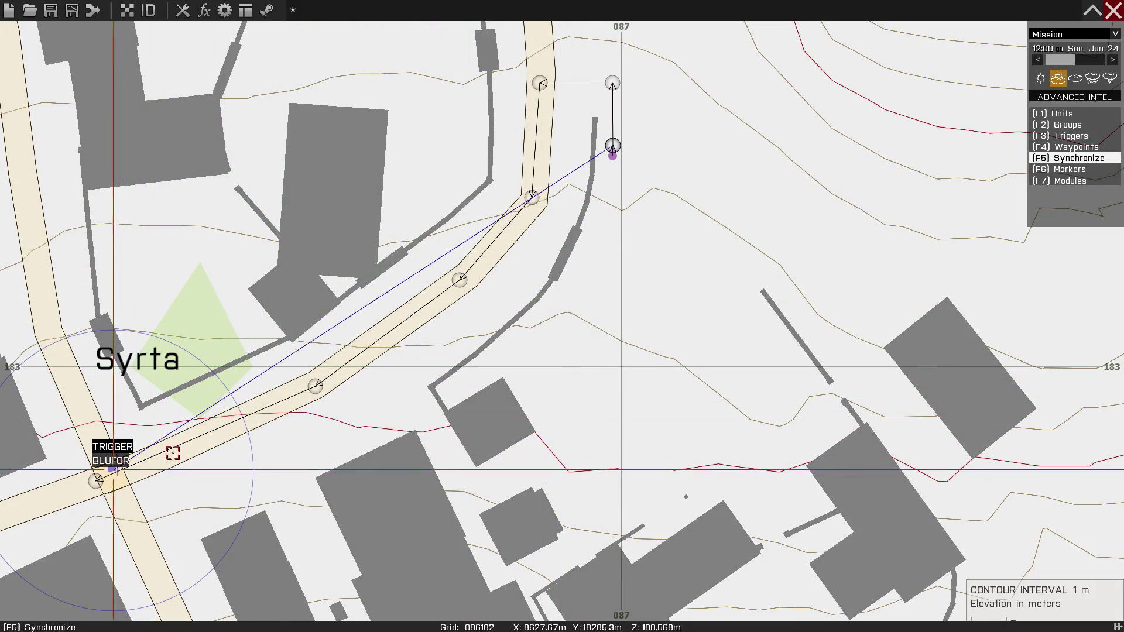
pyautogui.scroll(-3, 520, 354)
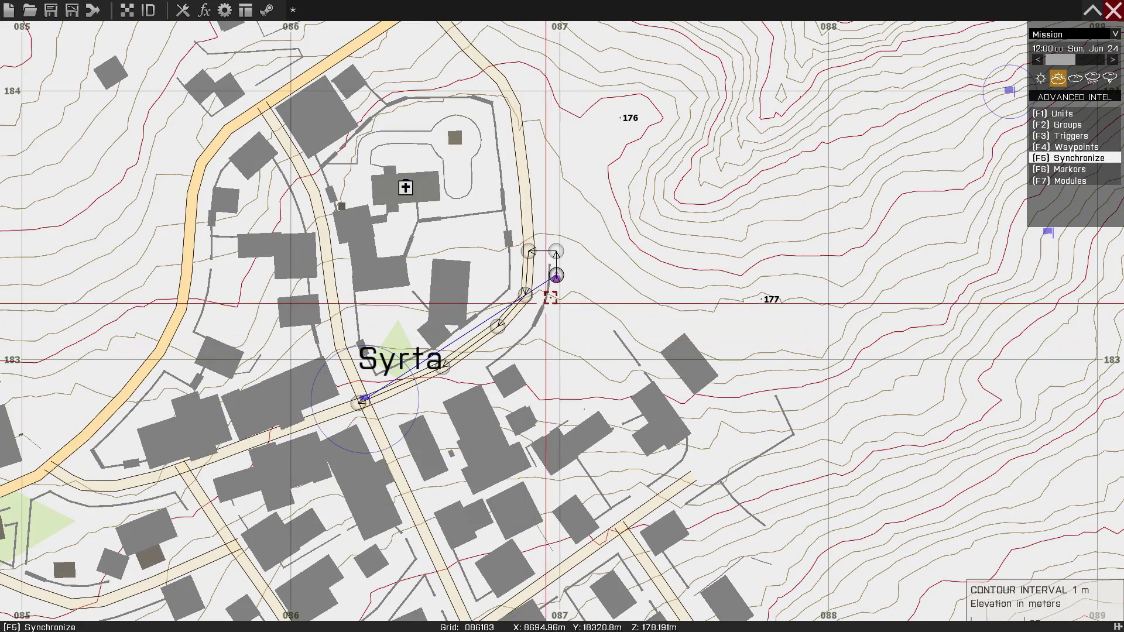
pyautogui.scroll(2, 587, 310)
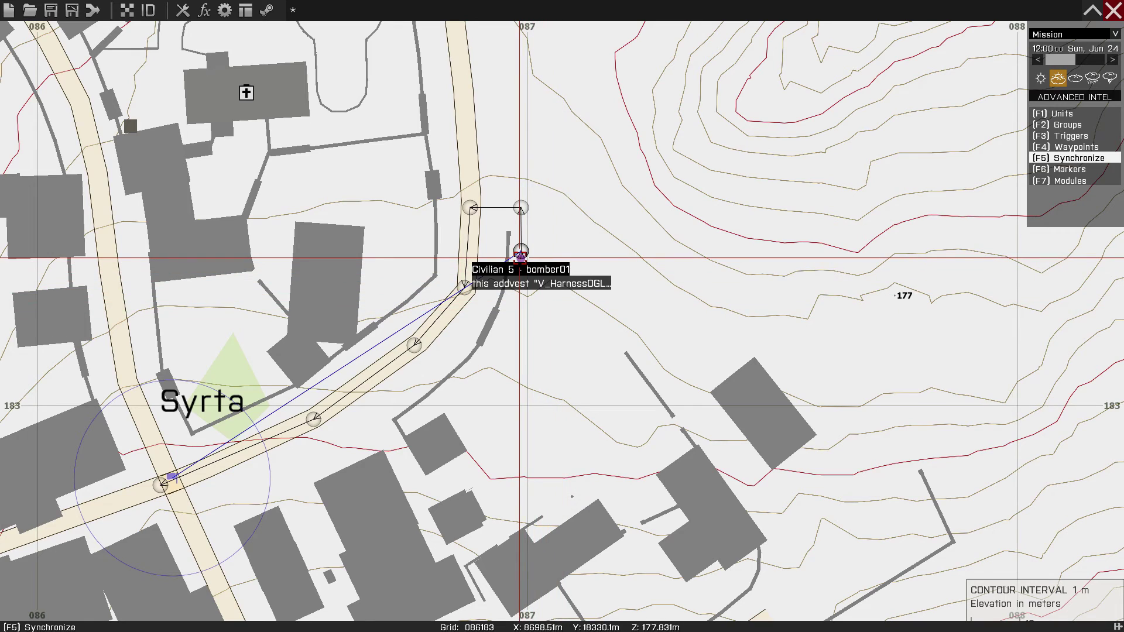
pyautogui.moveTo(520, 253); pyautogui.dragTo(170, 477)
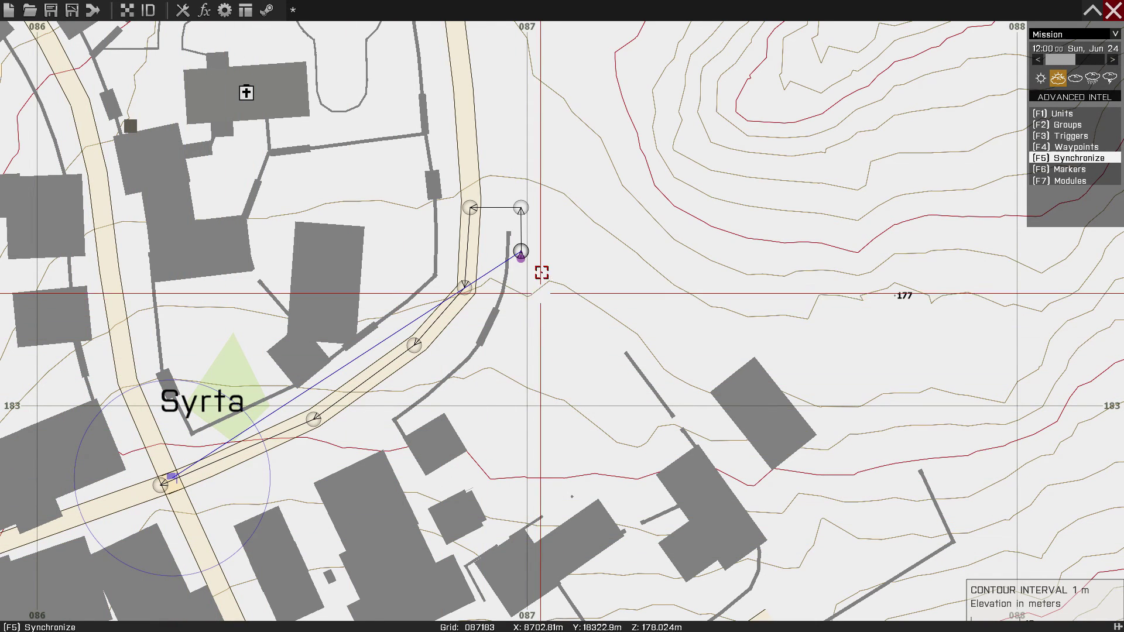
pyautogui.scroll(3, 524, 264)
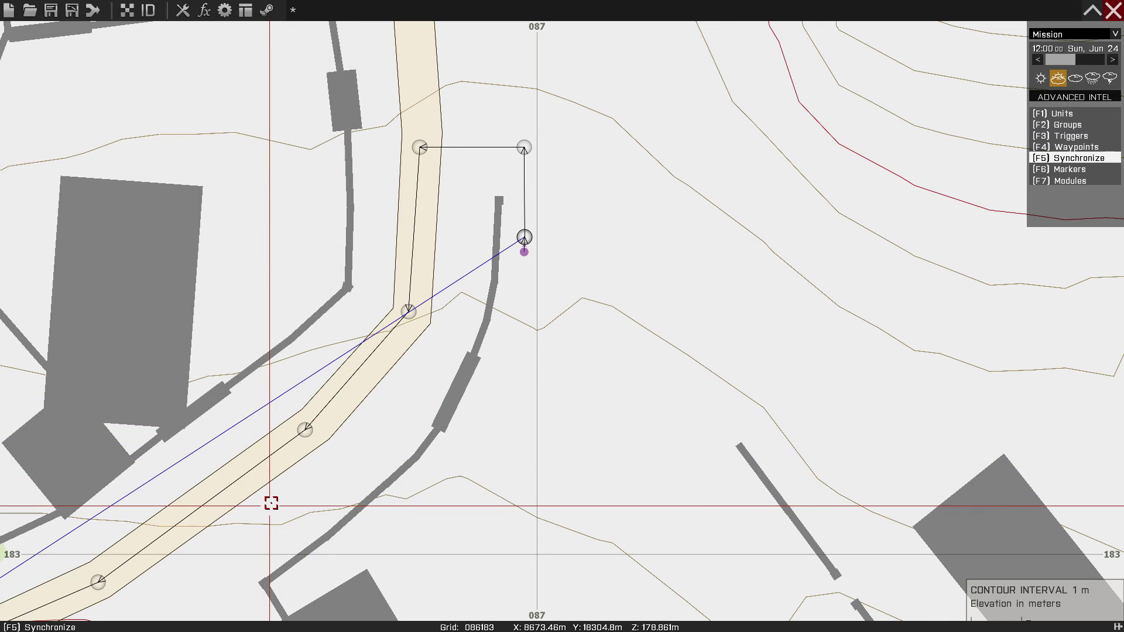
pyautogui.moveTo(358, 437); pyautogui.dragTo(482, 276, button='right')
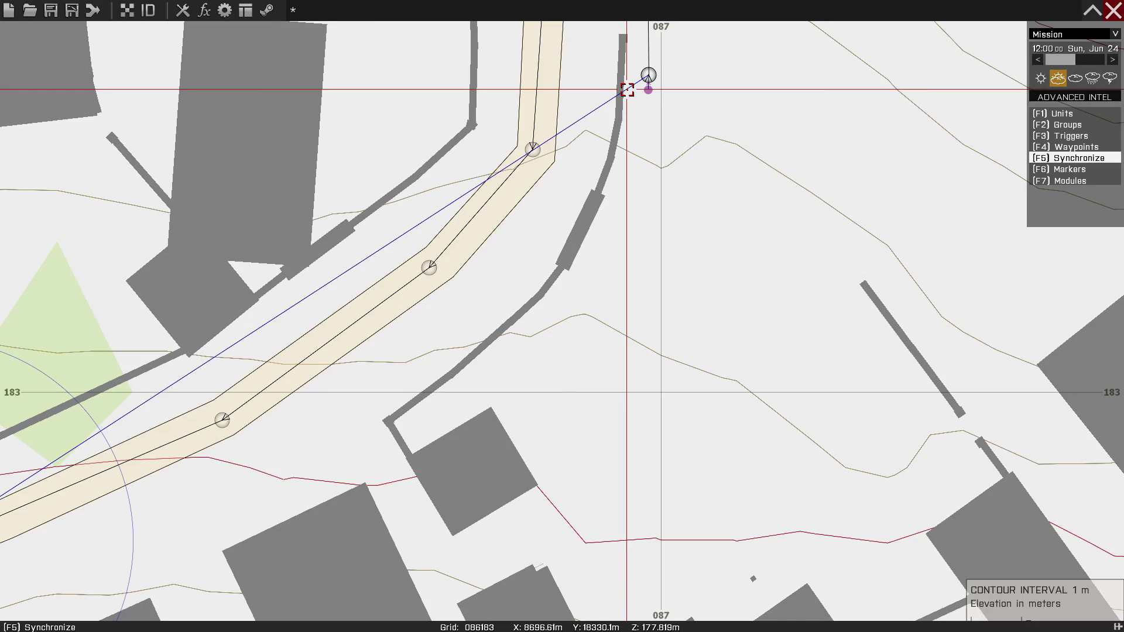
pyautogui.scroll(-3, 633, 103)
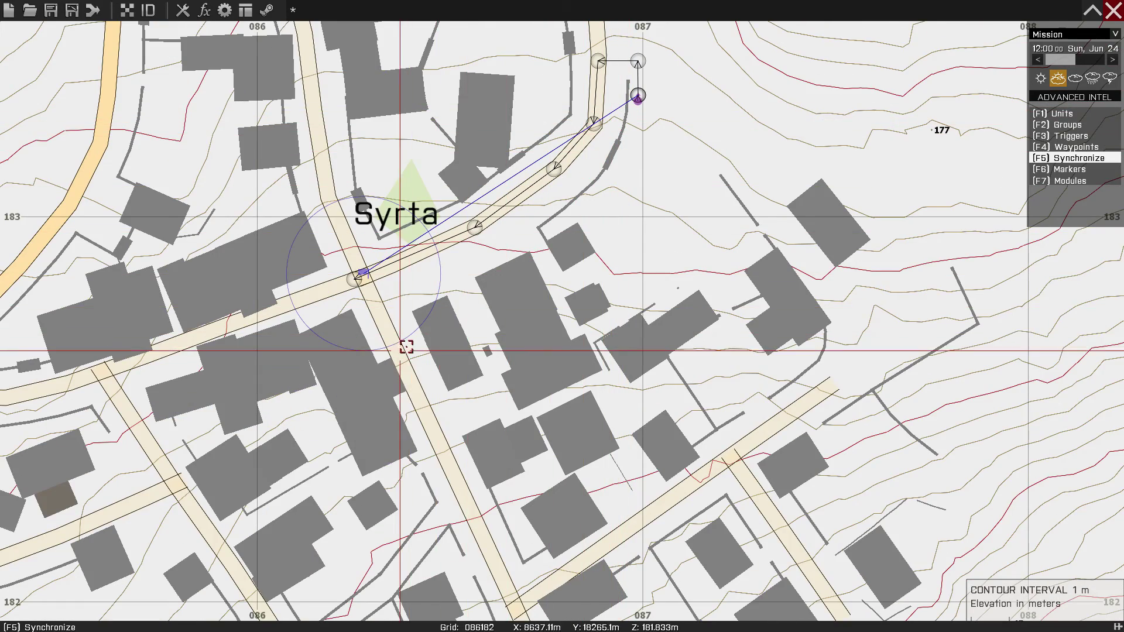
pyautogui.moveTo(404, 346); pyautogui.dragTo(427, 432, button='right')
pyautogui.scroll(2, 427, 431)
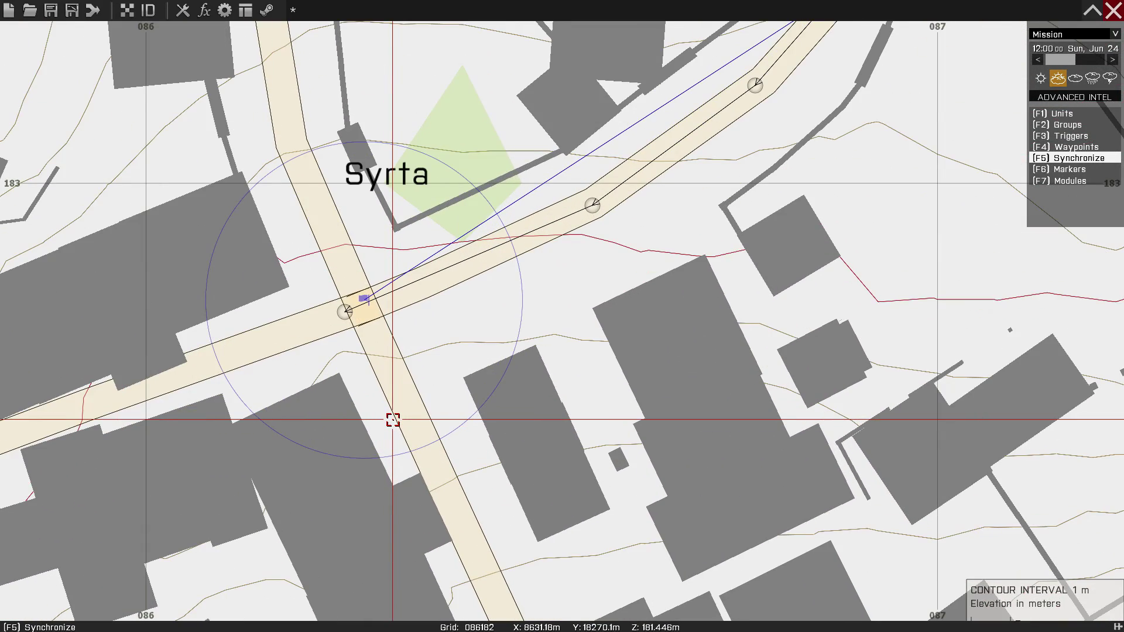
pyautogui.scroll(-2, 384, 351)
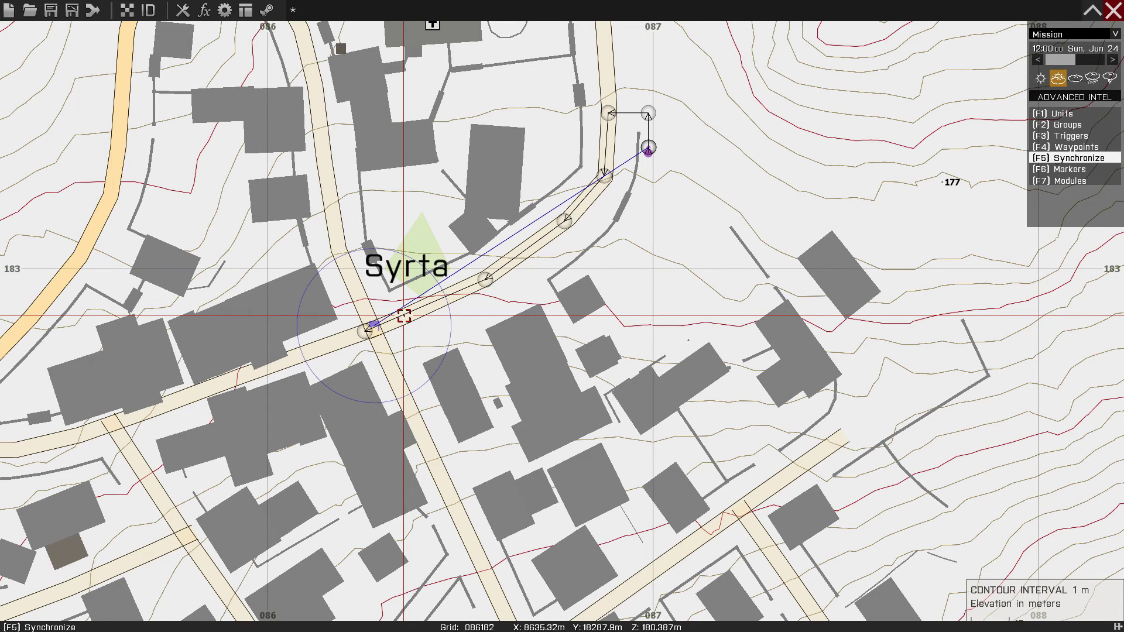
pyautogui.scroll(3, 404, 316)
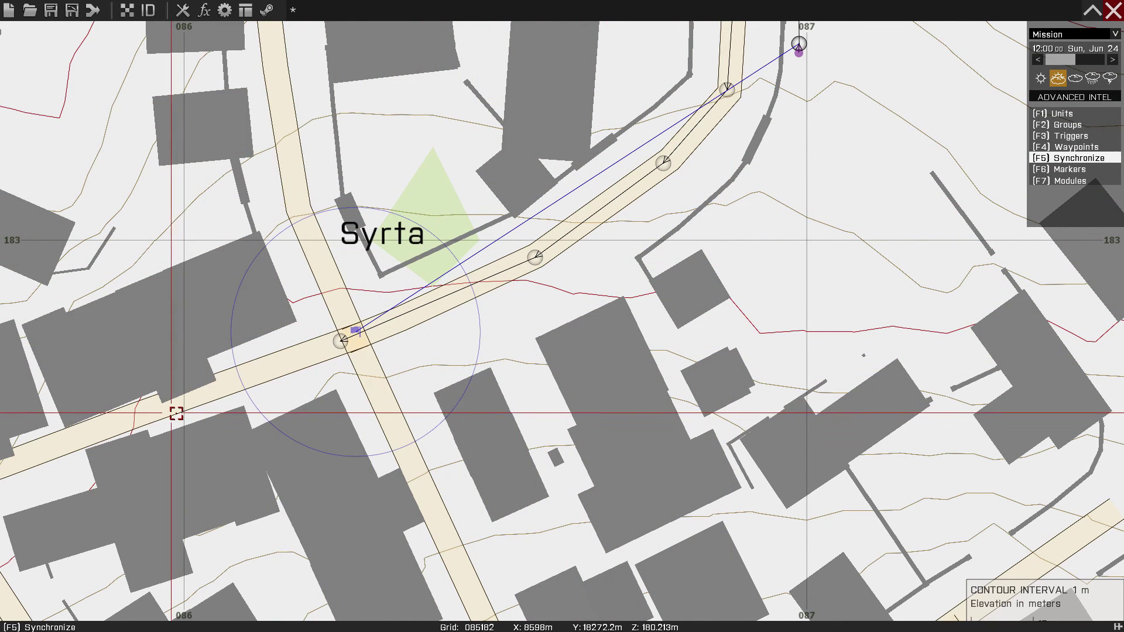
# Place a BLUFOR Response Force MTP Olive-Oscar Oscar 1-0 SL unit on the road west of the junction
pyautogui.press('F1')
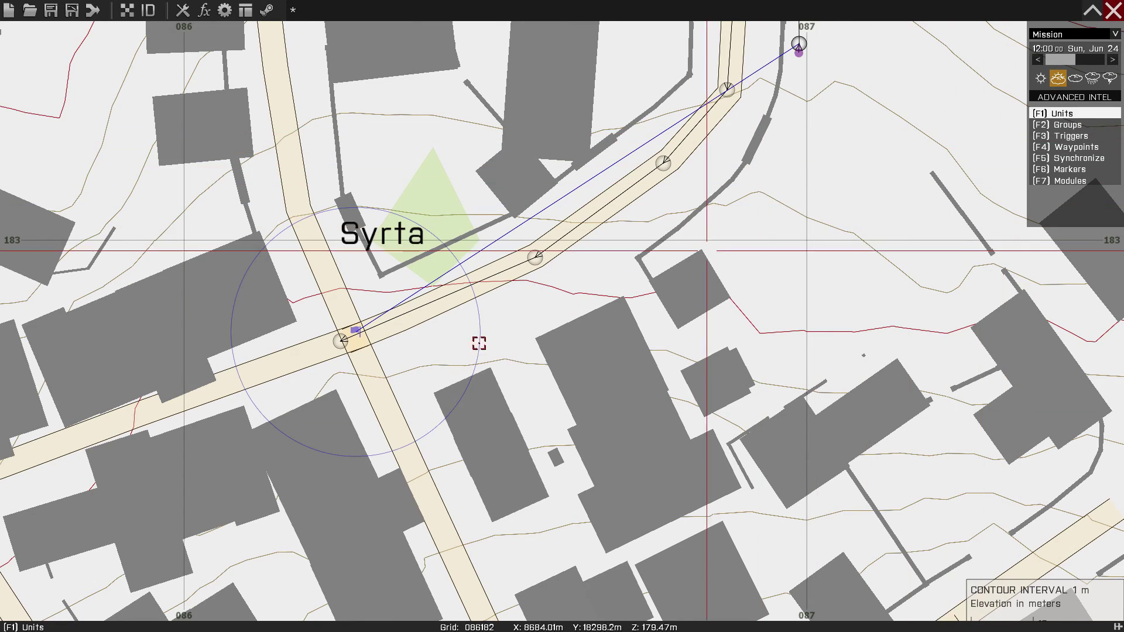
pyautogui.doubleClick(159, 415)
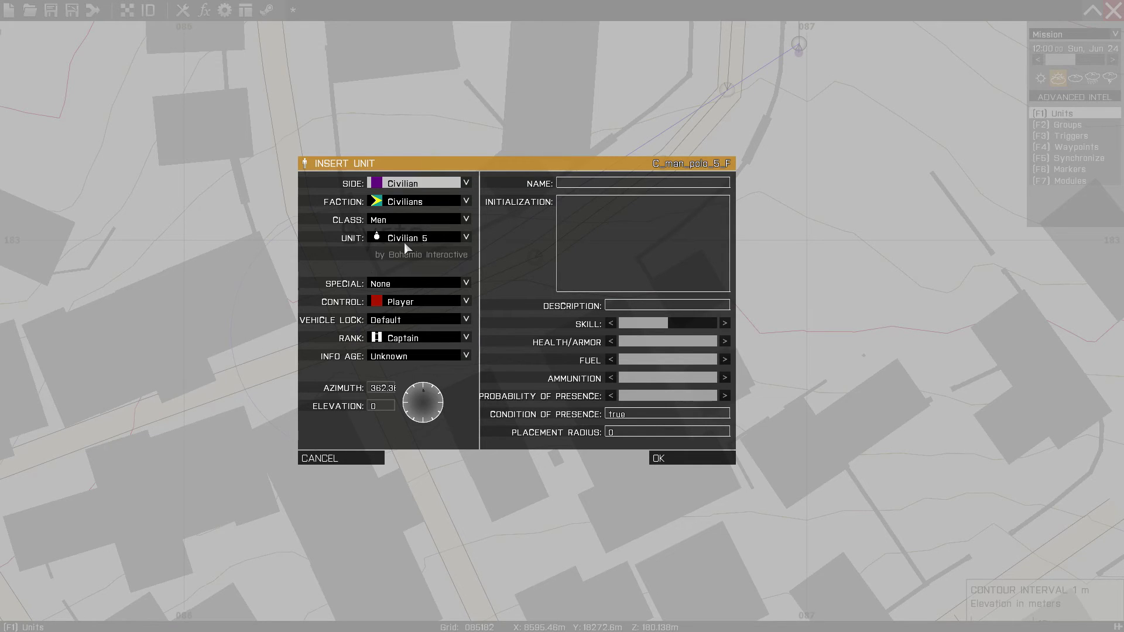
pyautogui.click(418, 184)
pyautogui.click(418, 195)
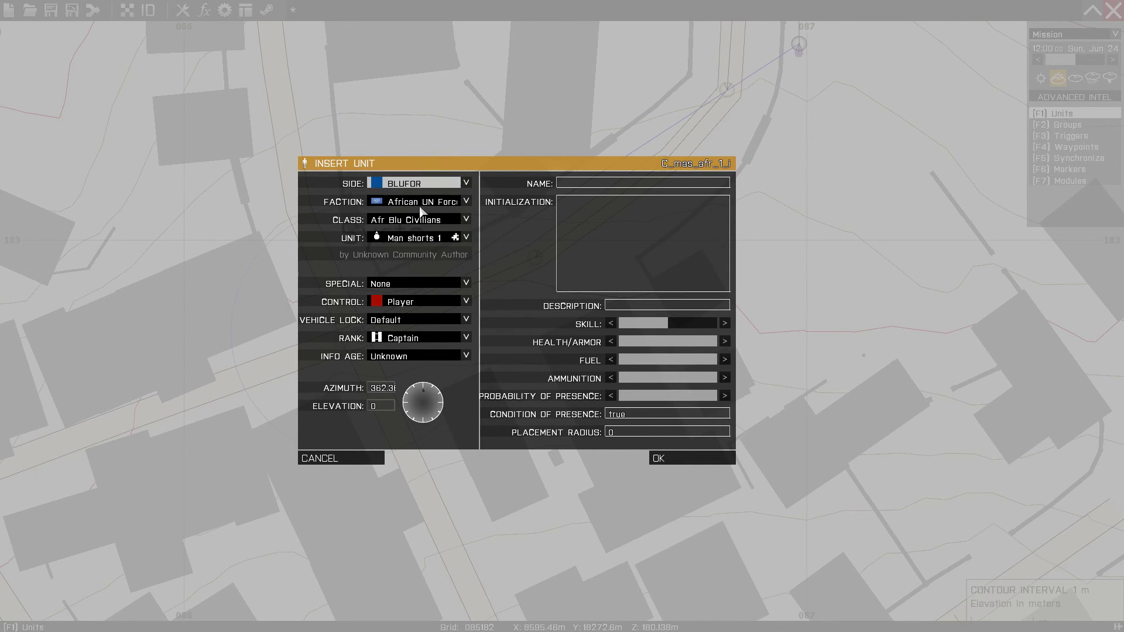
pyautogui.click(420, 204)
pyautogui.click(432, 235)
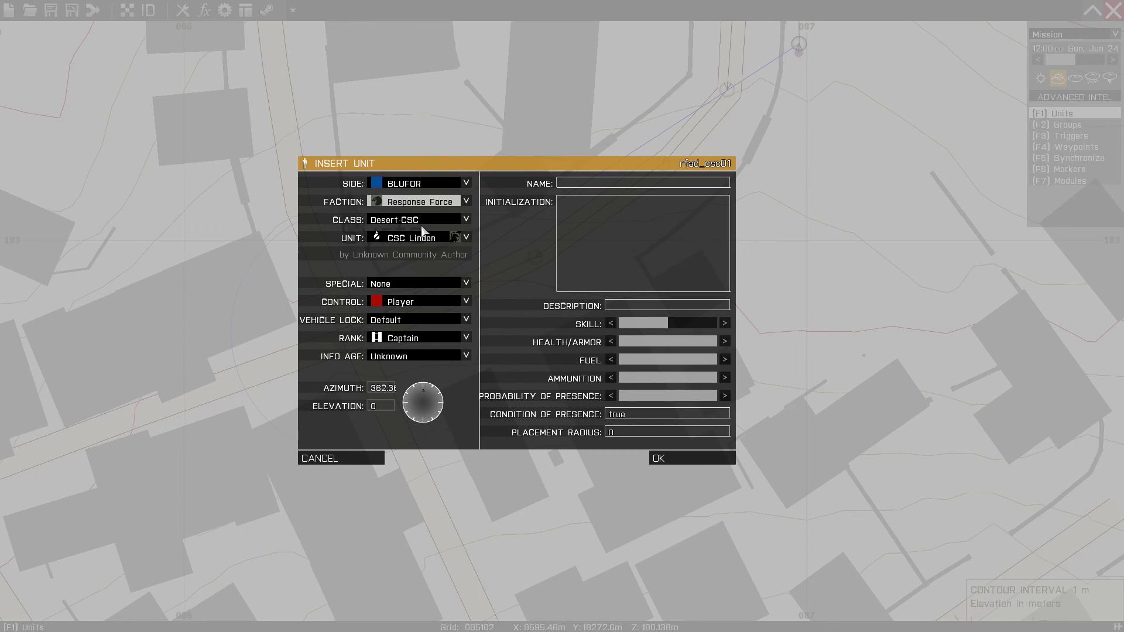
pyautogui.click(420, 221)
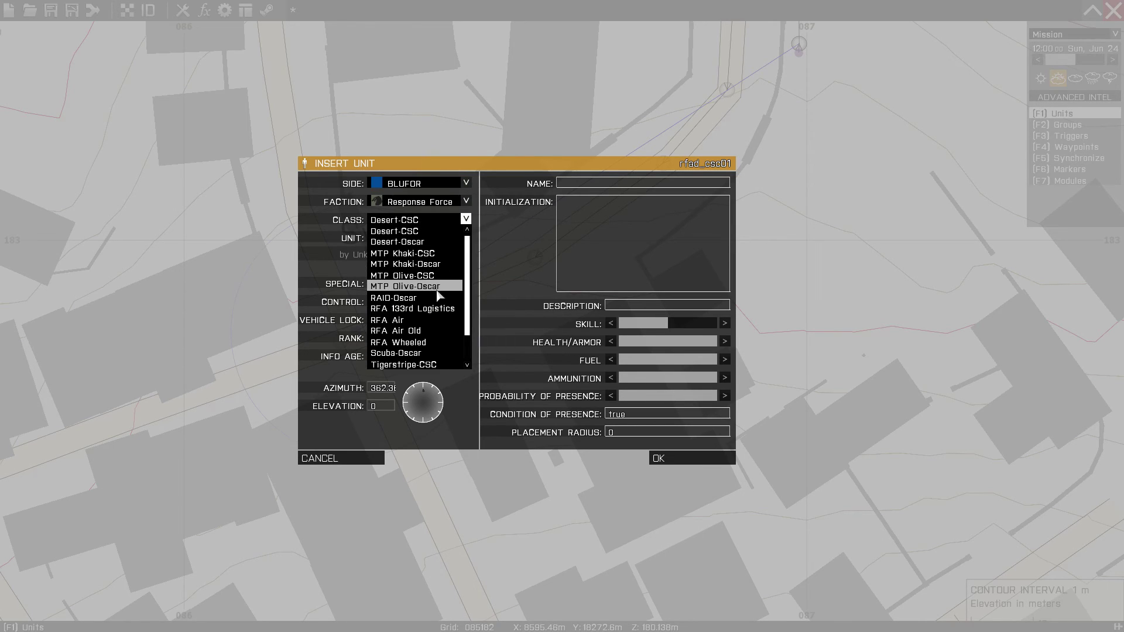
pyautogui.click(437, 289)
pyautogui.click(418, 239)
pyautogui.click(420, 240)
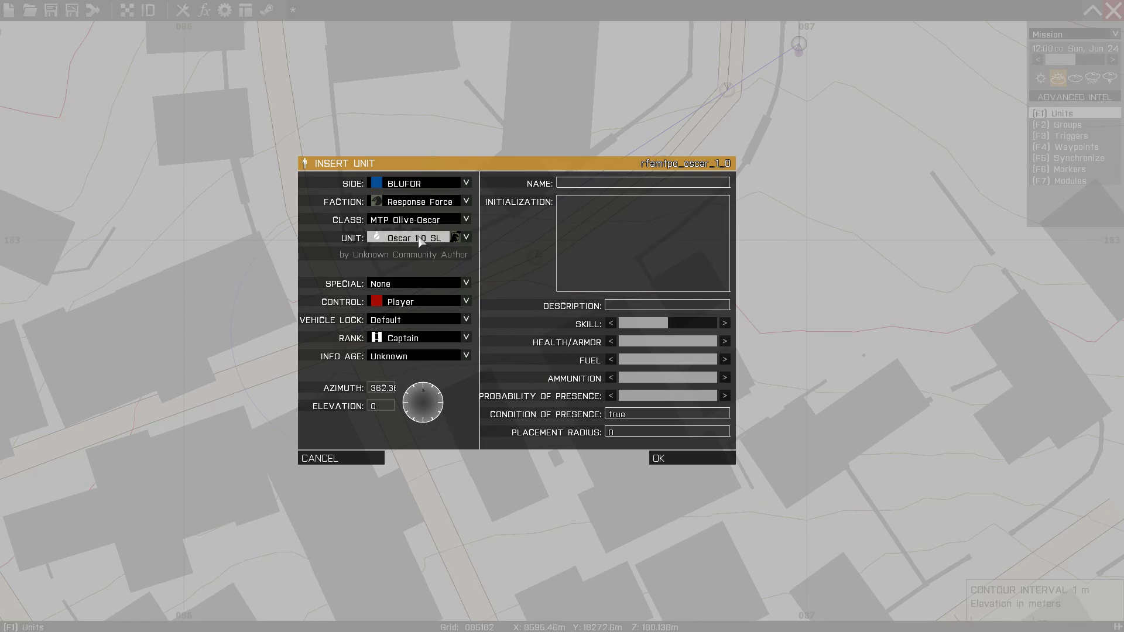
pyautogui.click(674, 454)
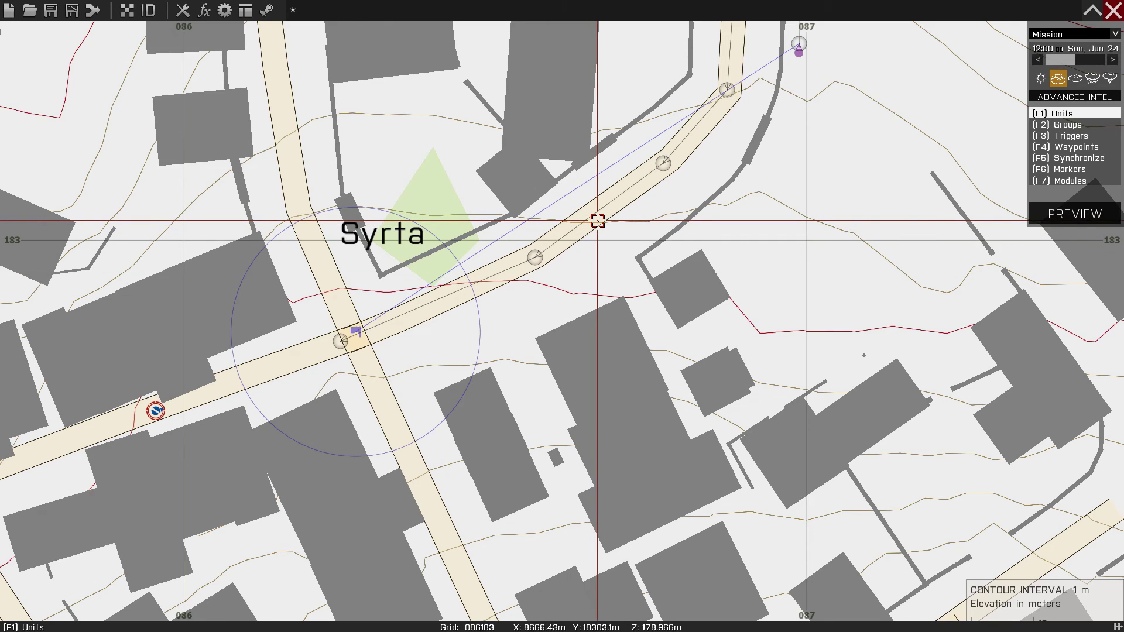
pyautogui.moveTo(707, 80); pyautogui.dragTo(608, 208, button='right')
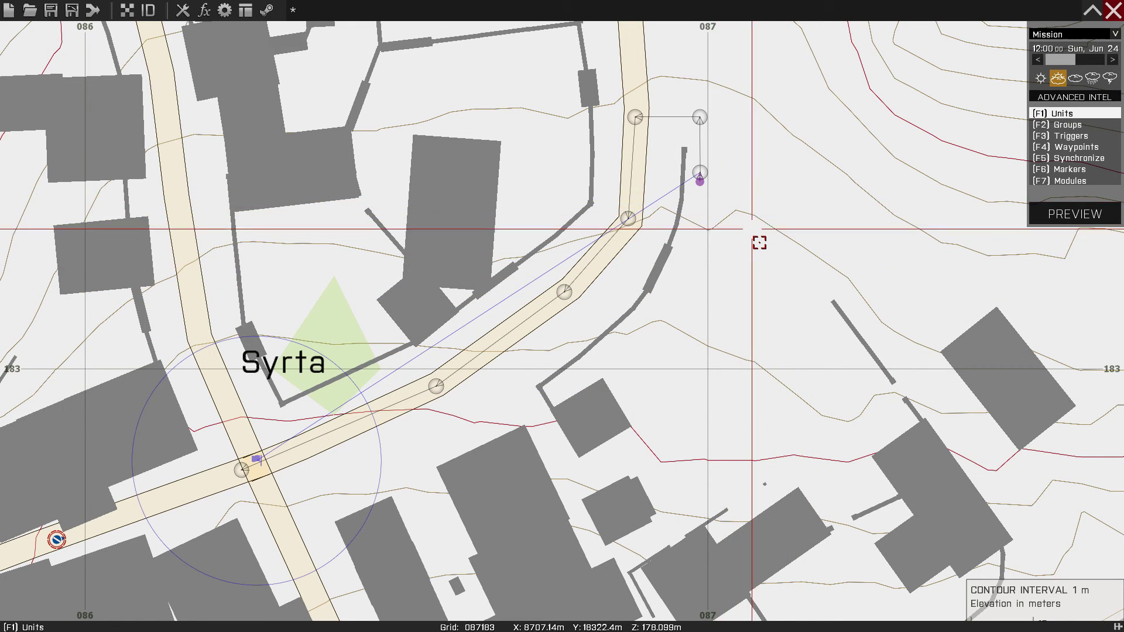
# Move the !alive bomber01 / deleteVehicle bomb01 trigger just east of Syrta and open its settings
pyautogui.scroll(3, 759, 243)
pyautogui.scroll(-4, 758, 246)
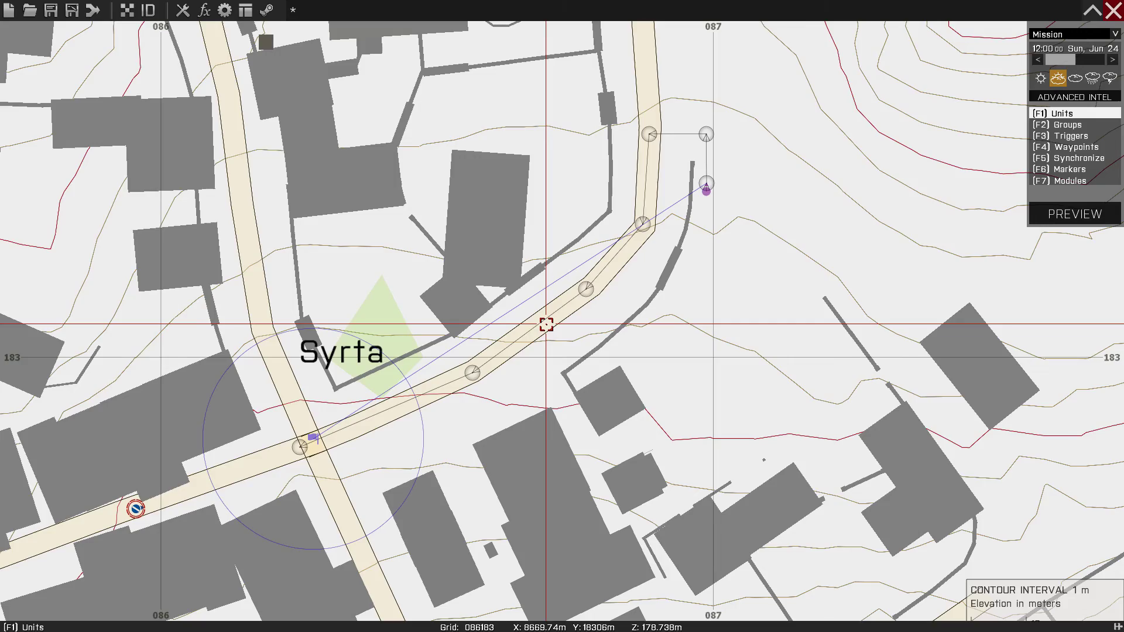
pyautogui.scroll(-3, 602, 254)
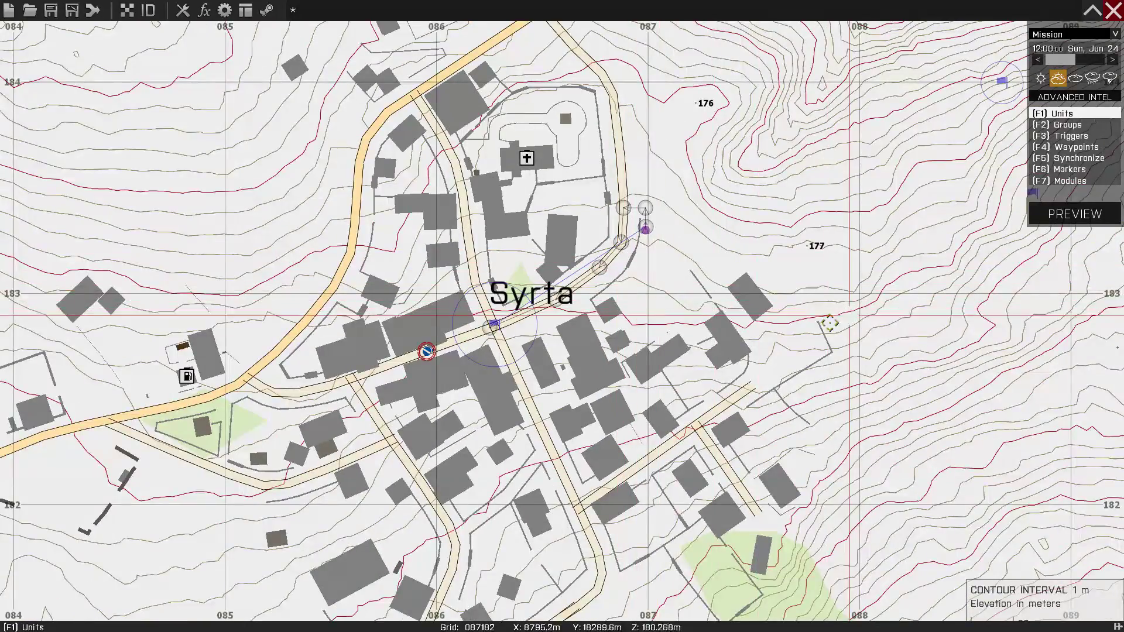
pyautogui.scroll(3, 775, 364)
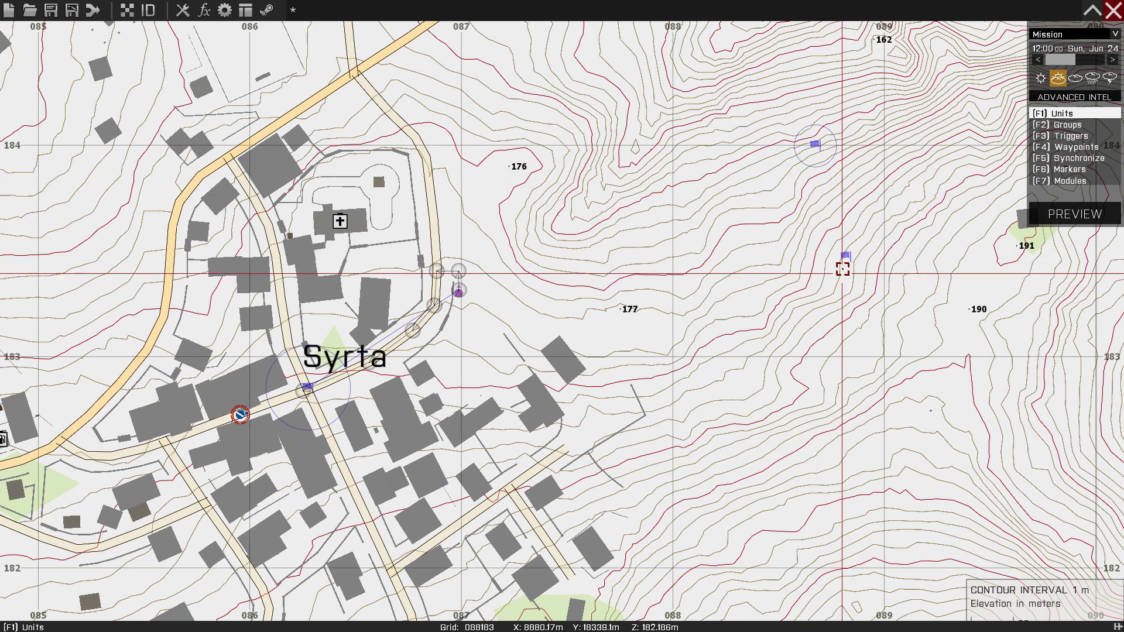
pyautogui.moveTo(847, 255); pyautogui.dragTo(564, 268)
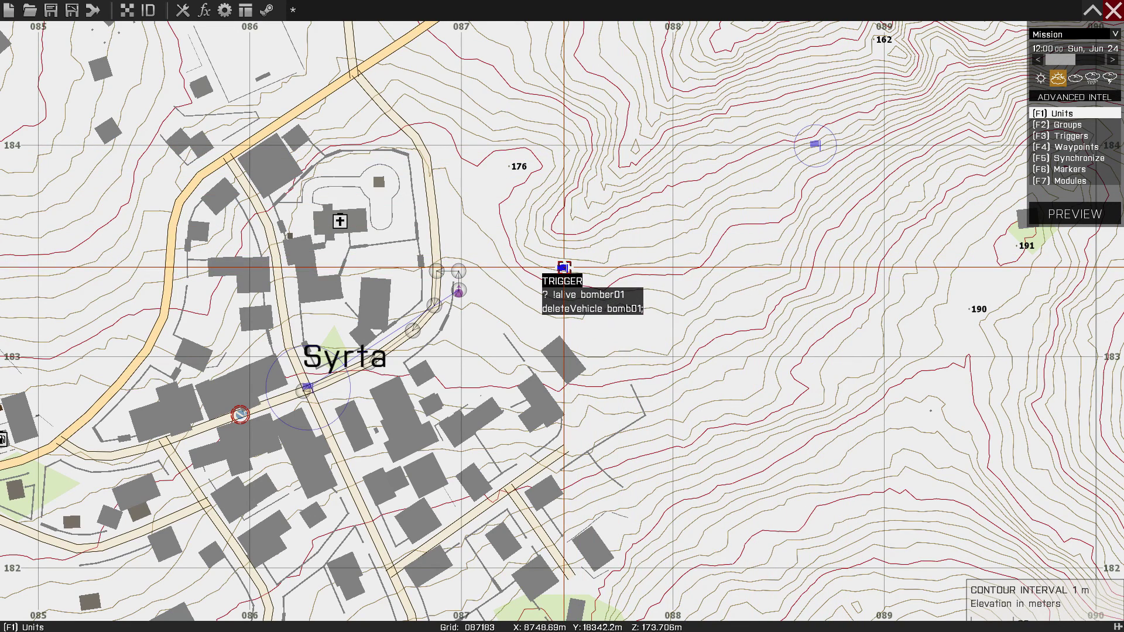
pyautogui.doubleClick(564, 268)
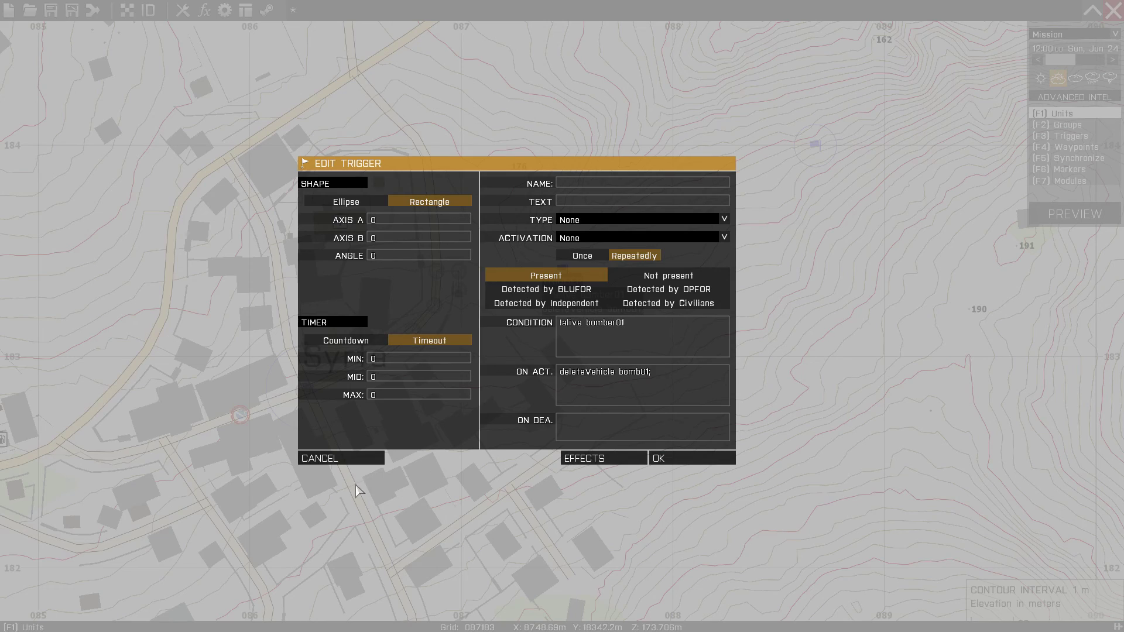
pyautogui.click(355, 458)
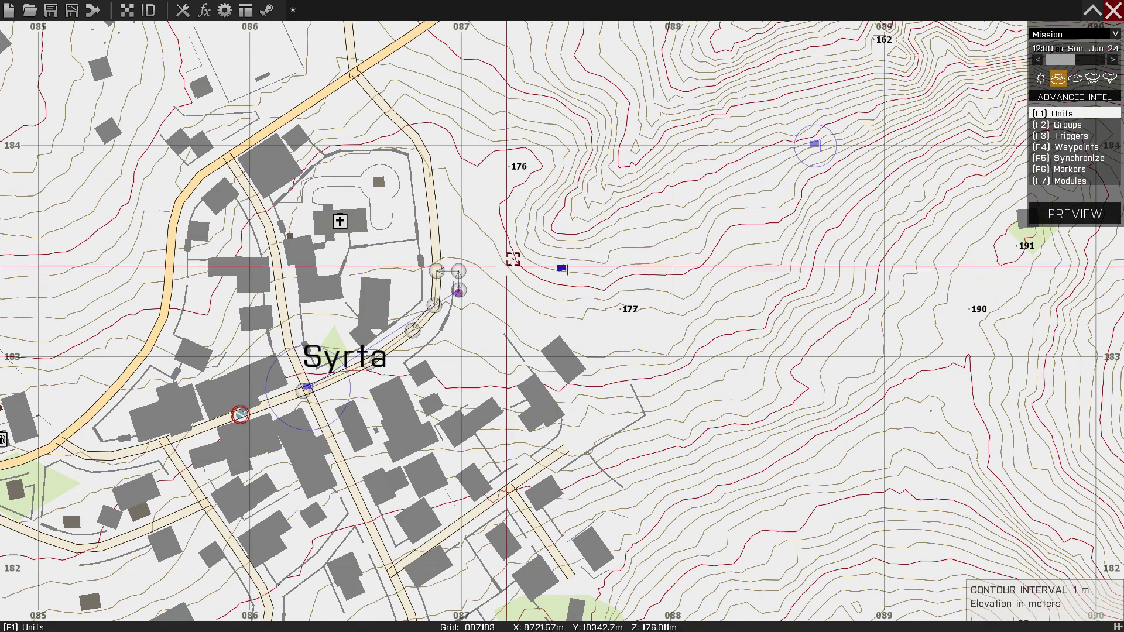
pyautogui.doubleClick(563, 269)
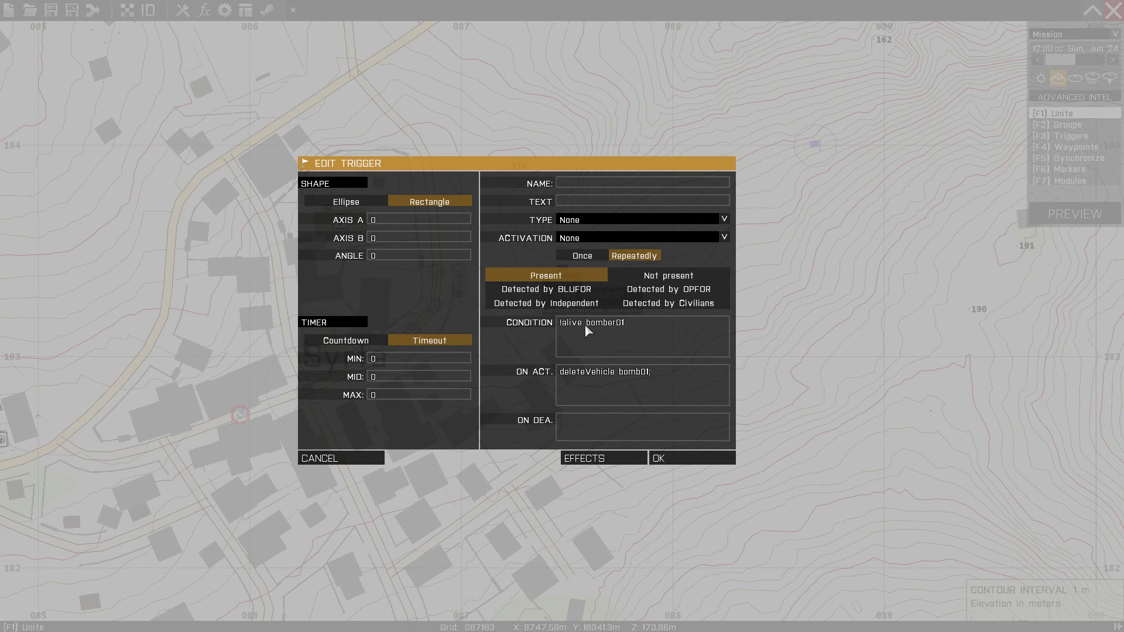
pyautogui.moveTo(584, 323); pyautogui.dragTo(560, 323)
pyautogui.moveTo(640, 322); pyautogui.dragTo(587, 326)
pyautogui.moveTo(652, 373); pyautogui.dragTo(542, 374)
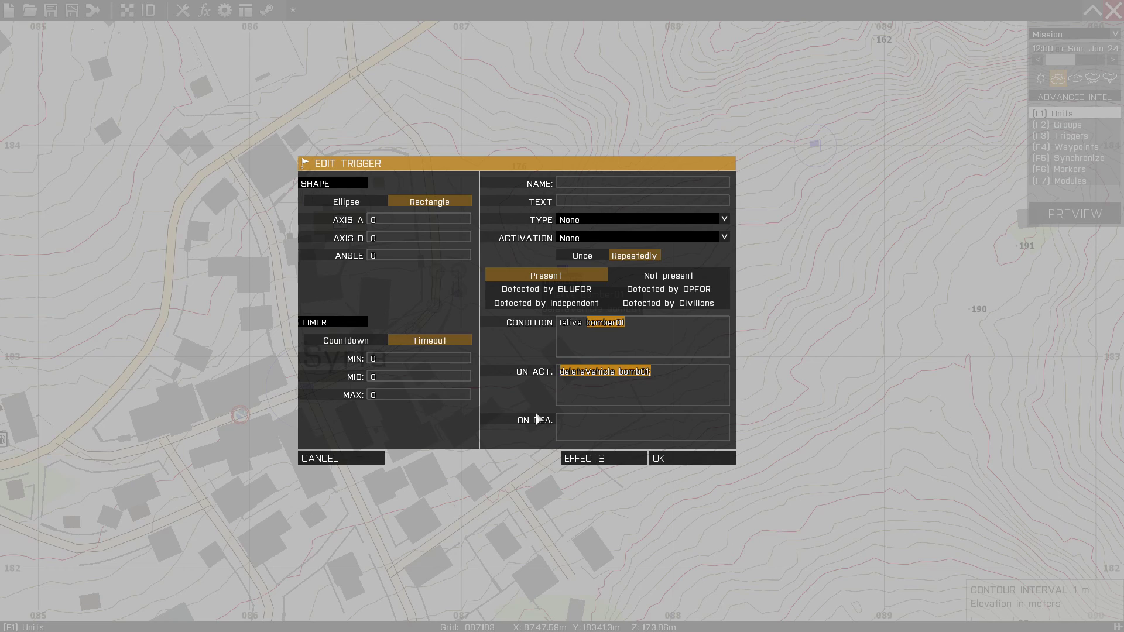
pyautogui.click(630, 329)
pyautogui.click(364, 460)
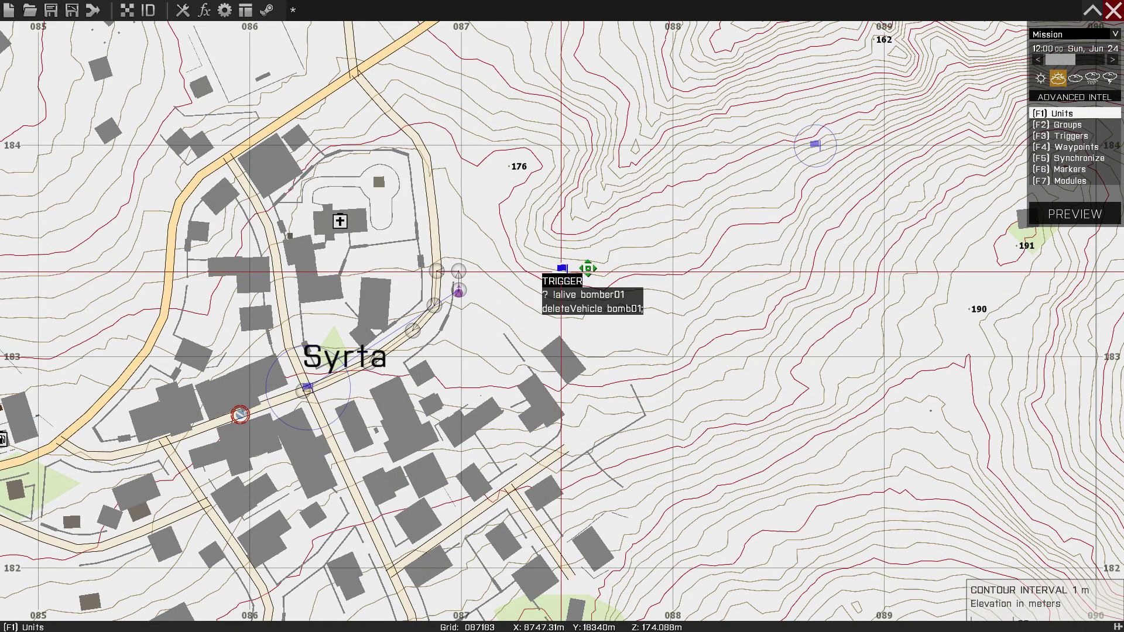
# Move the trigger beside the unit northeast of Syrta and launch the mission preview
pyautogui.moveTo(557, 270); pyautogui.dragTo(843, 147)
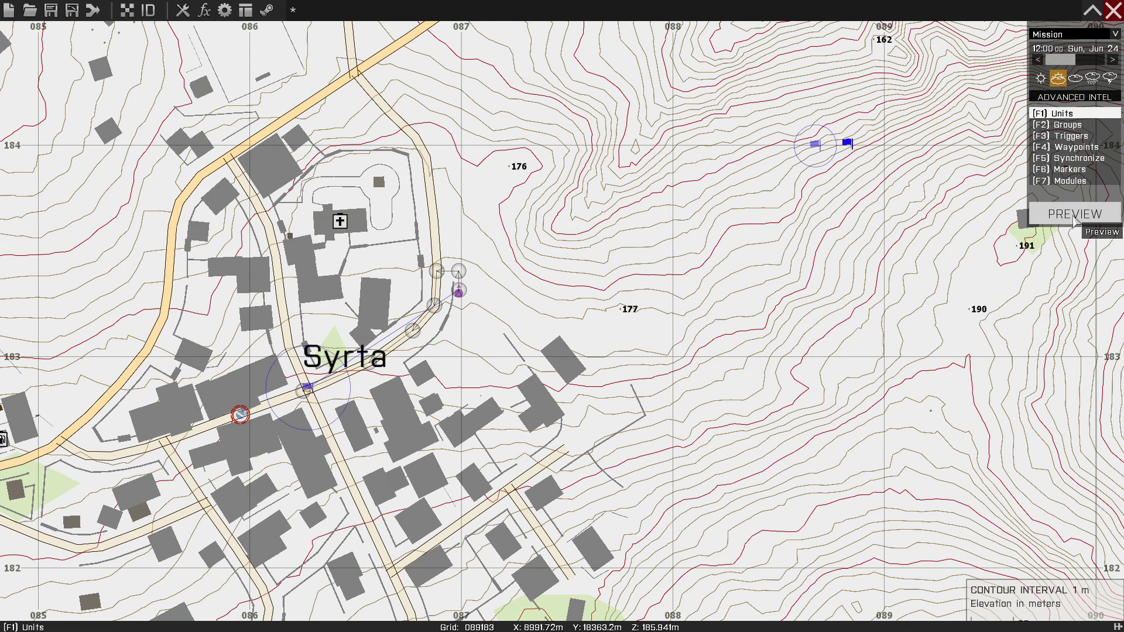
pyautogui.click(1073, 215)
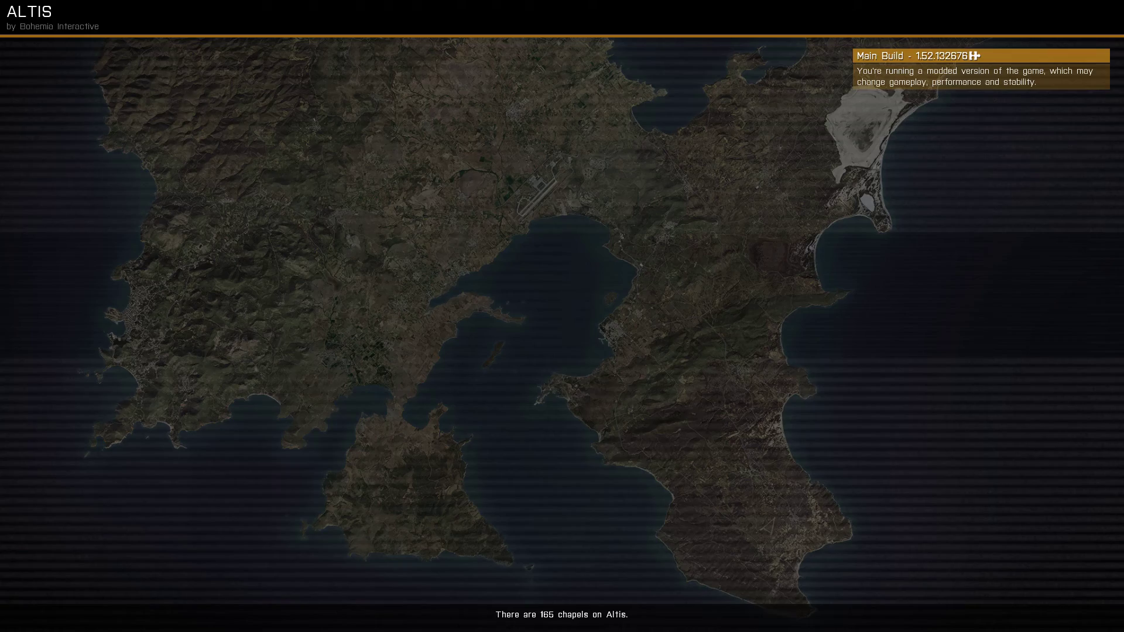
# Switch to third-person view and walk the soldier down the village street
pyautogui.press('KP_Enter')
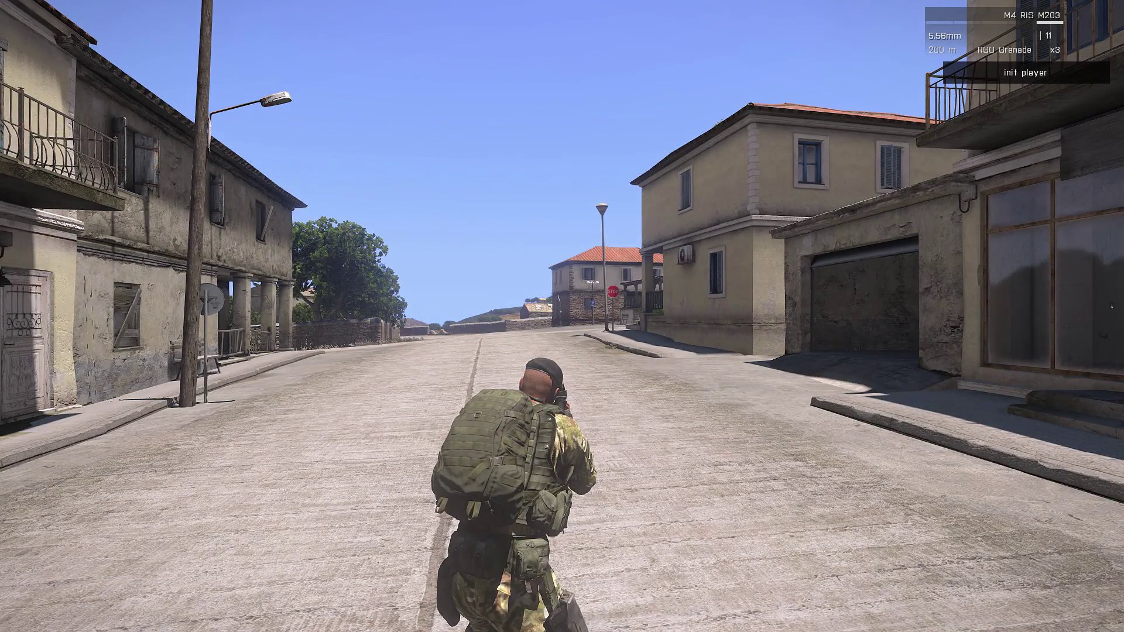
pyautogui.press('w')
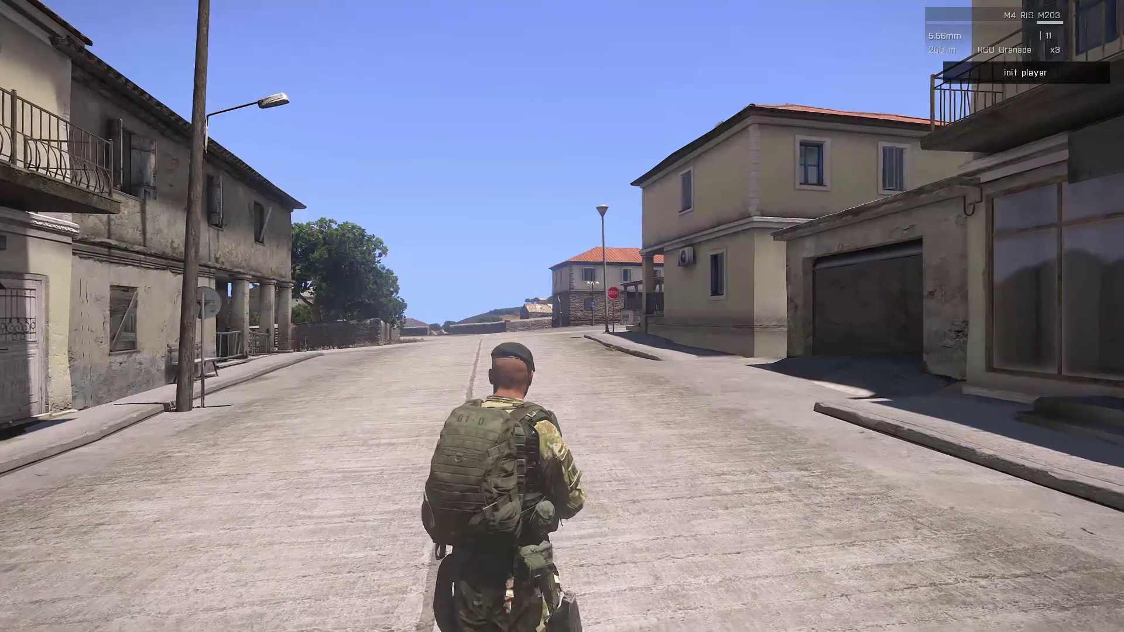
pyautogui.press('w')
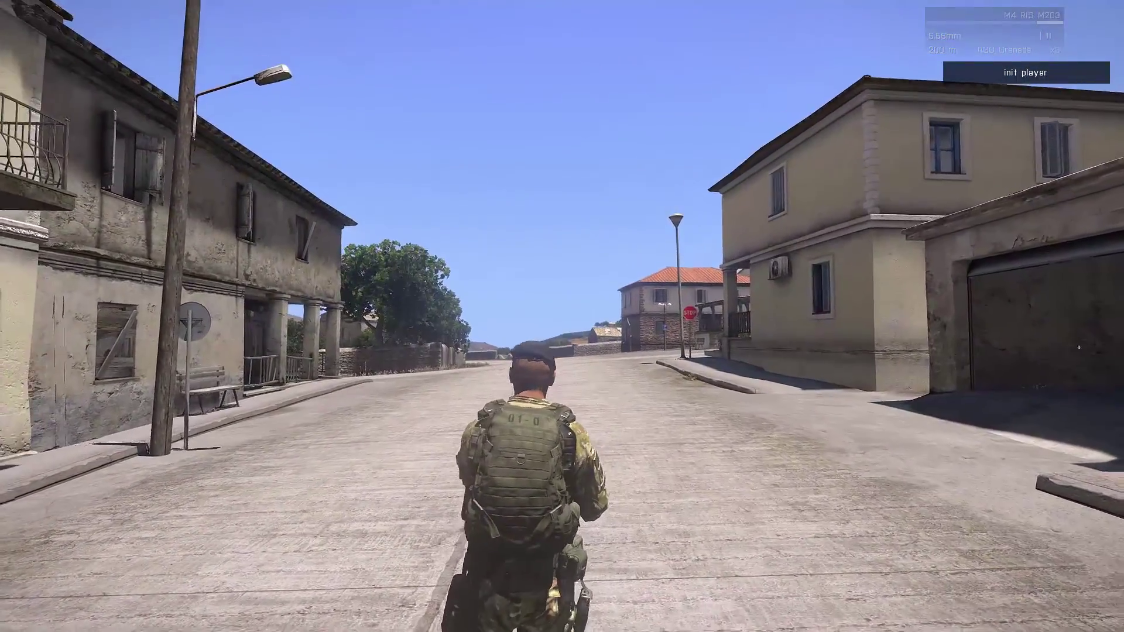
pyautogui.press('w')
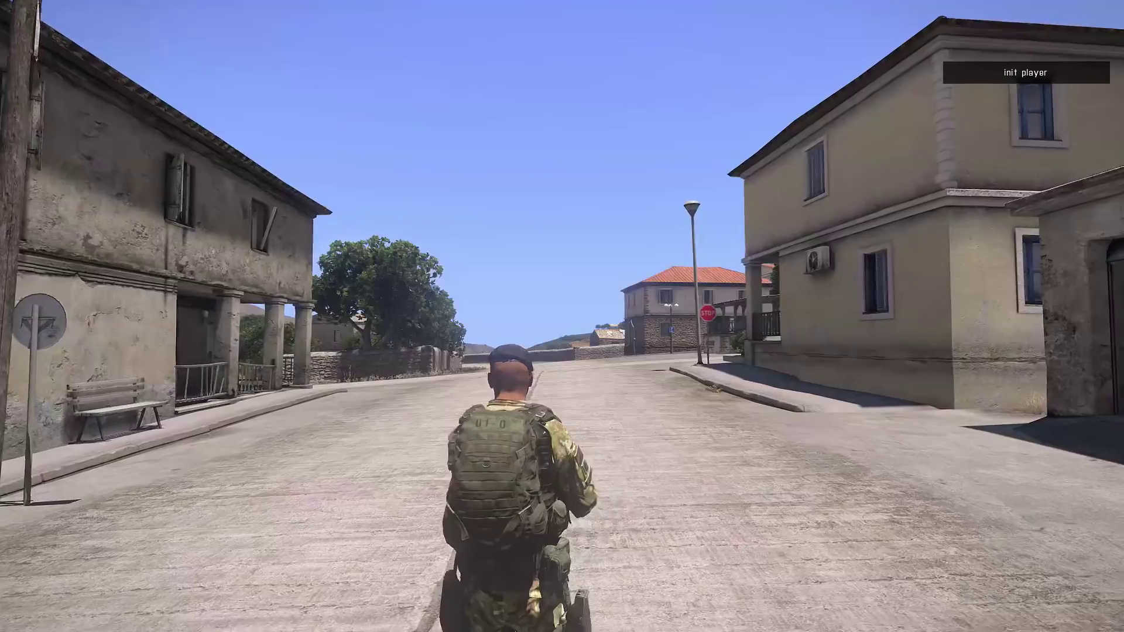
pyautogui.press('w')
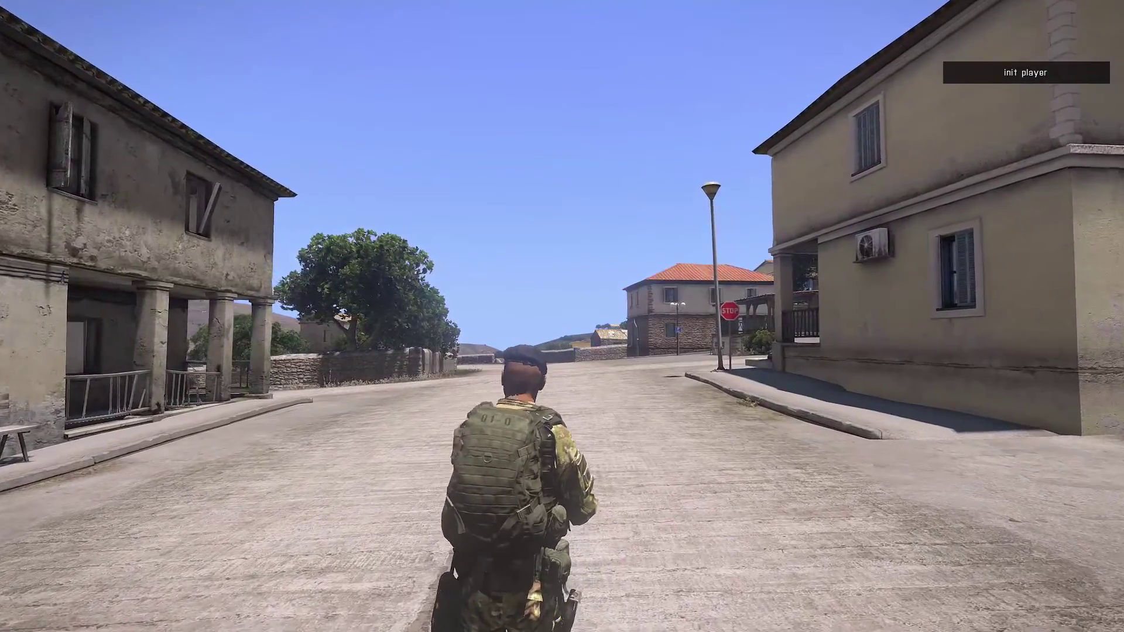
pyautogui.press('w')
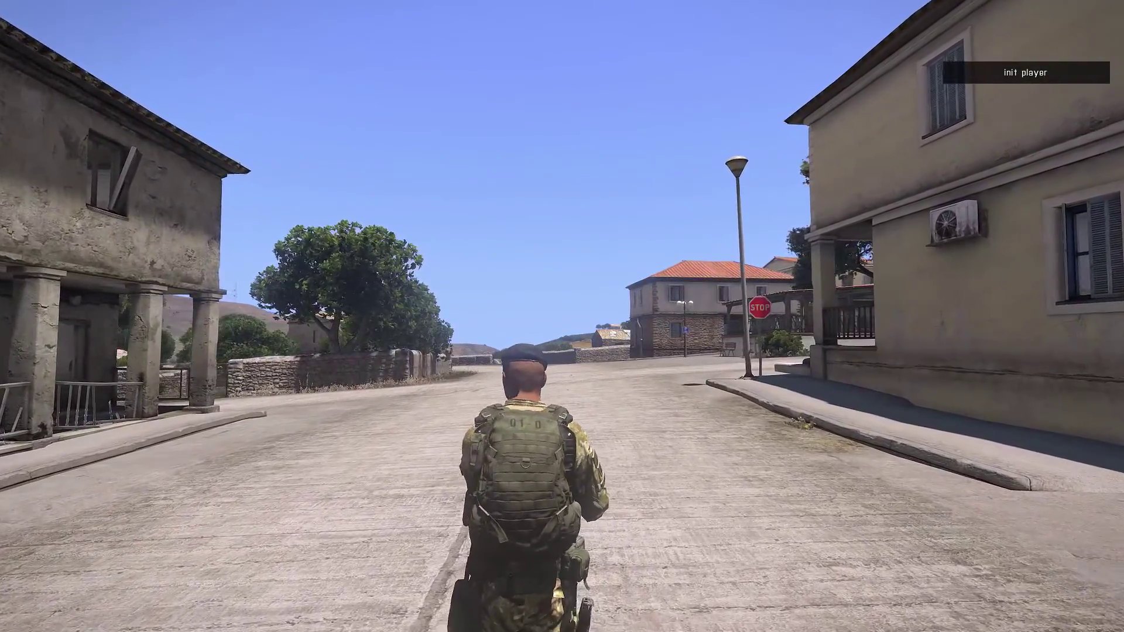
pyautogui.press('w')
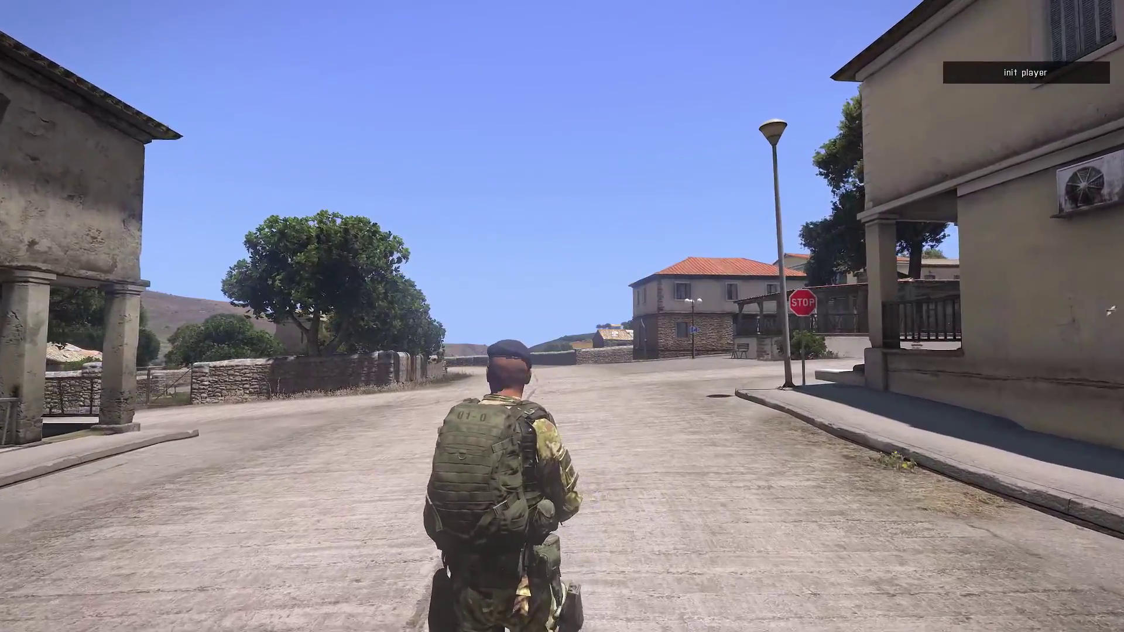
pyautogui.press('w')
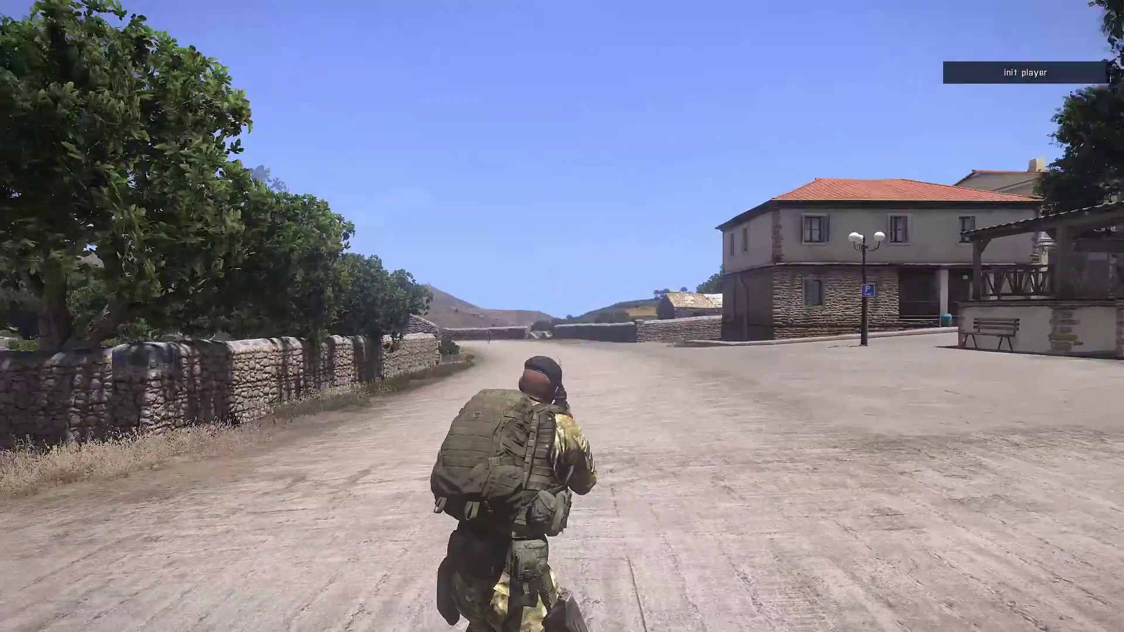
# Aim at the approaching civilian while advancing, then end the test after the blast
pyautogui.rightClick(562, 316)
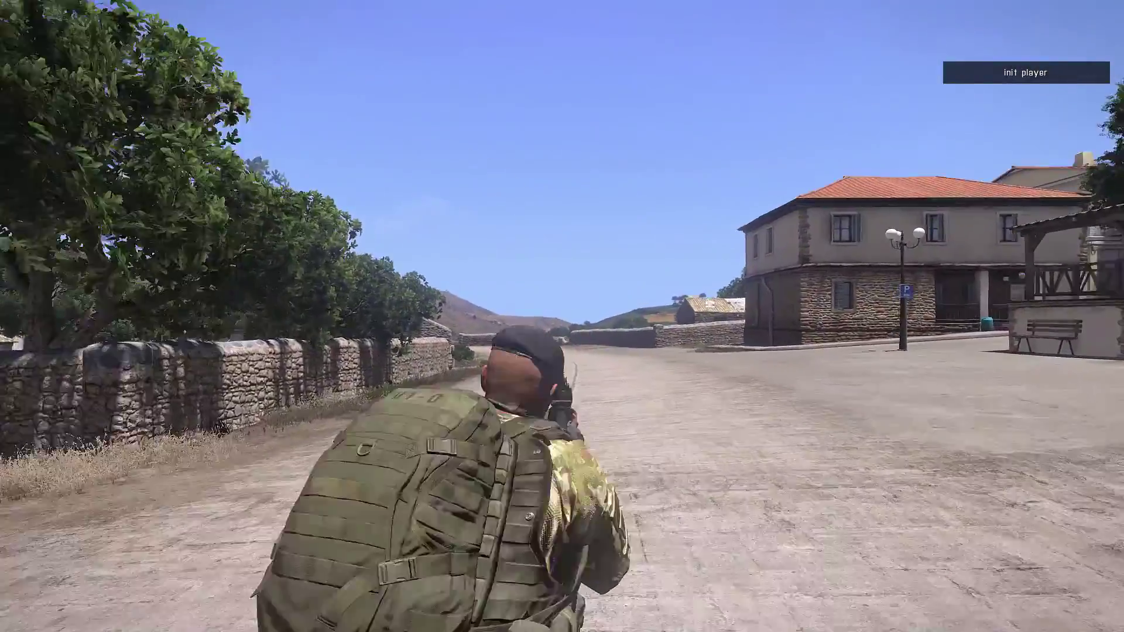
pyautogui.press('w')
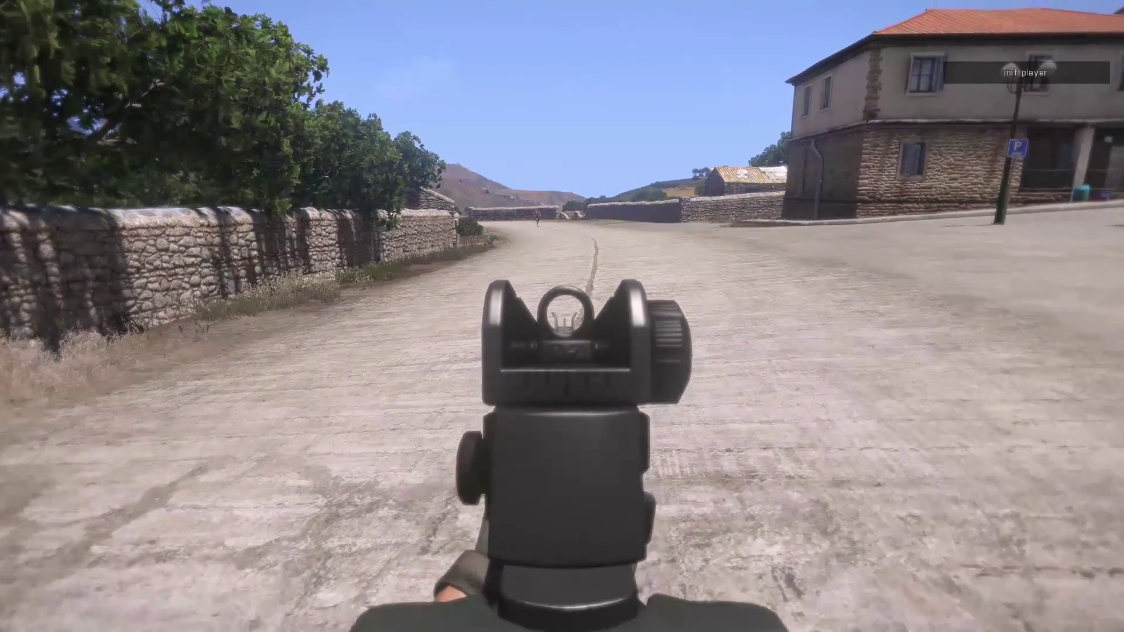
pyautogui.press('w')
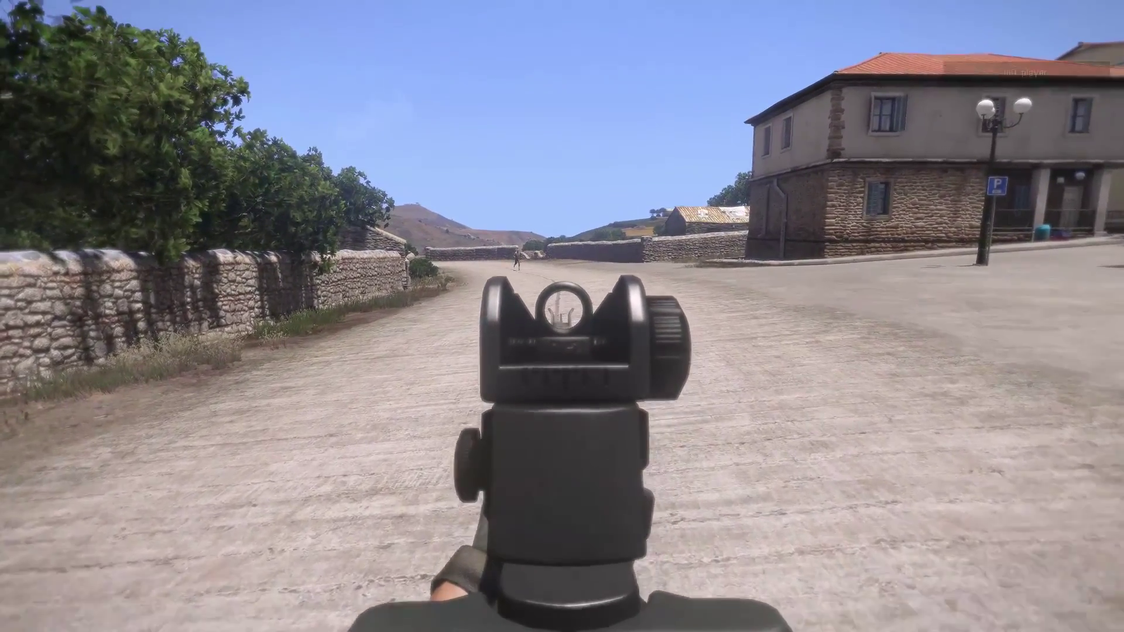
pyautogui.press('w')
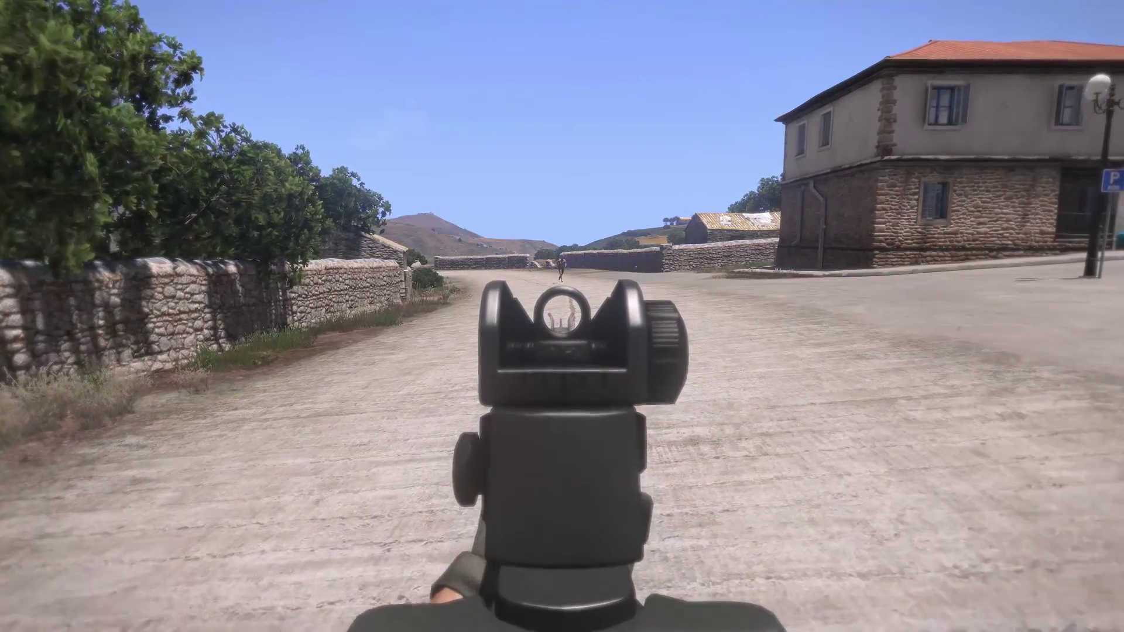
pyautogui.press('w')
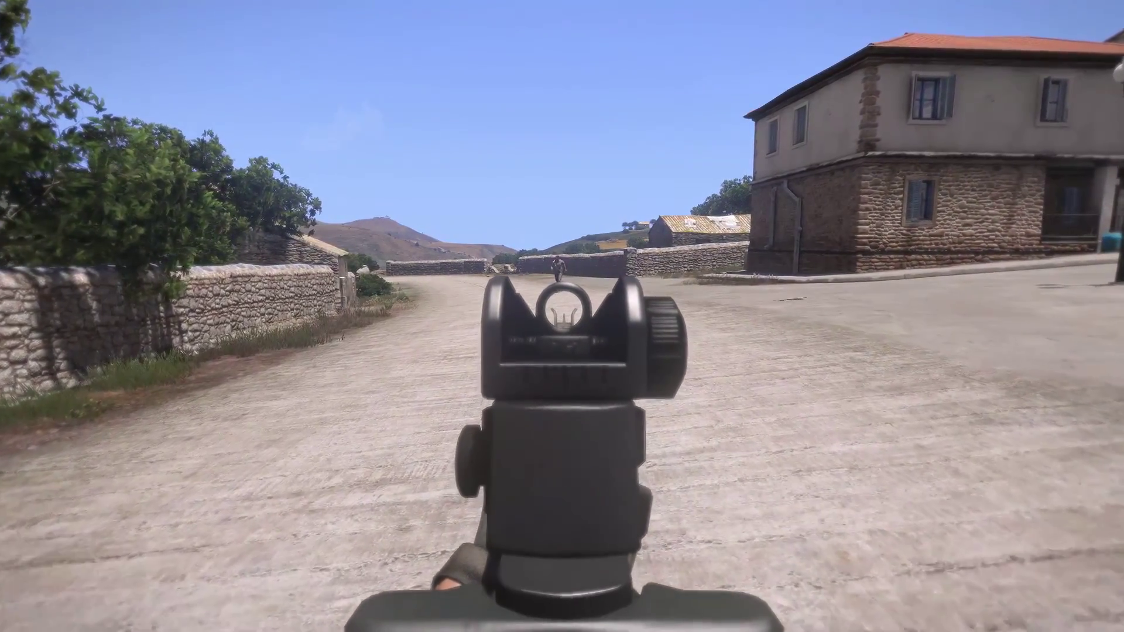
pyautogui.press('w')
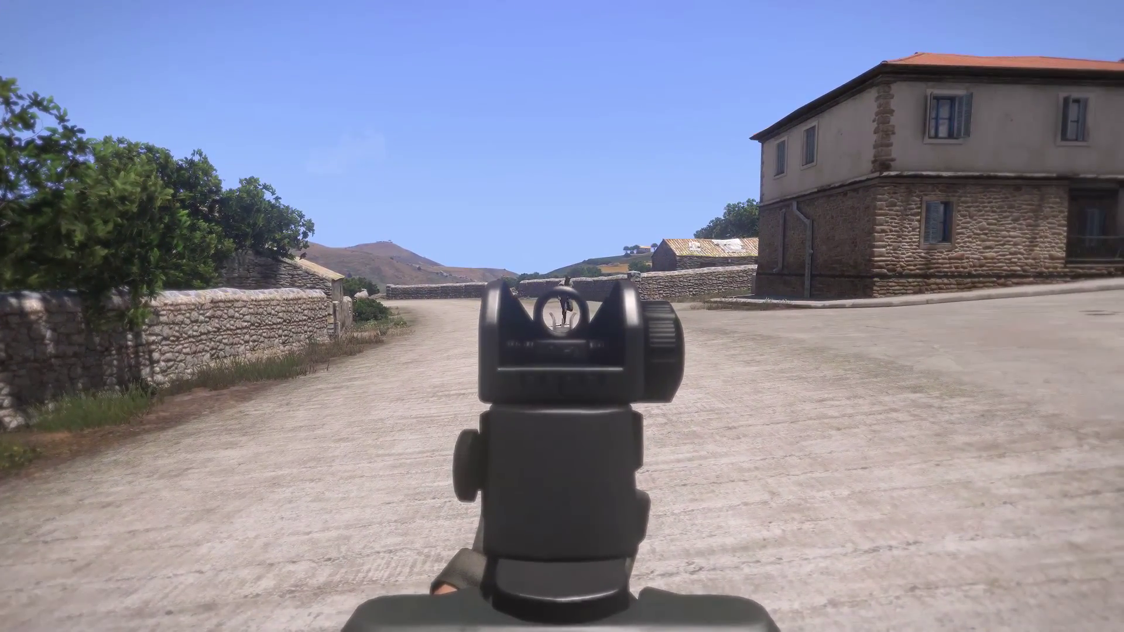
pyautogui.press('w')
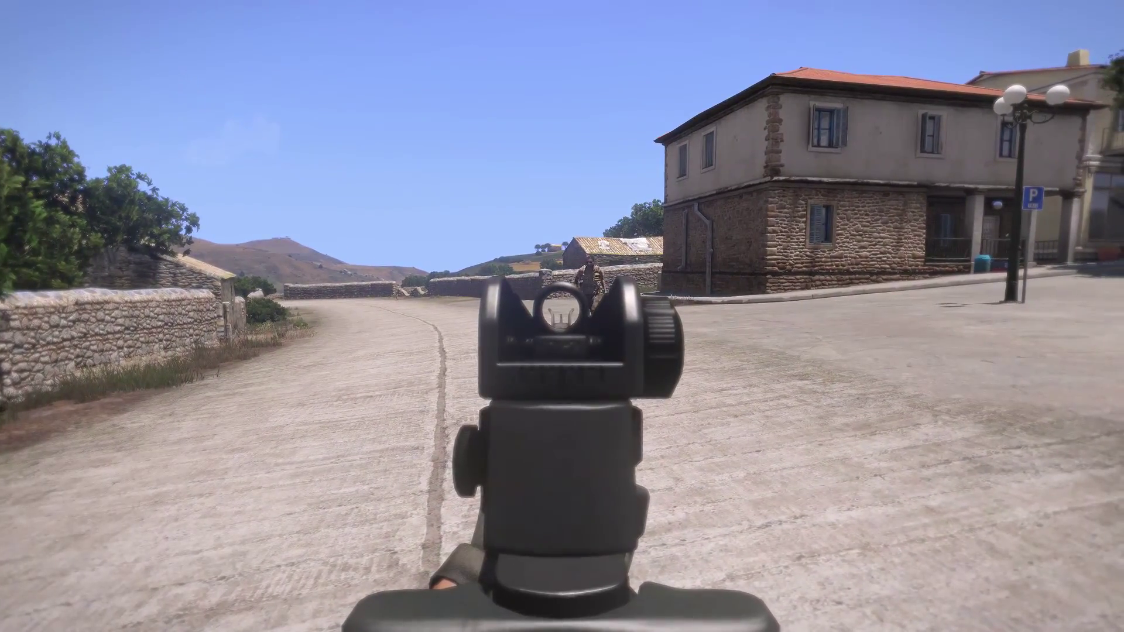
pyautogui.press('w')
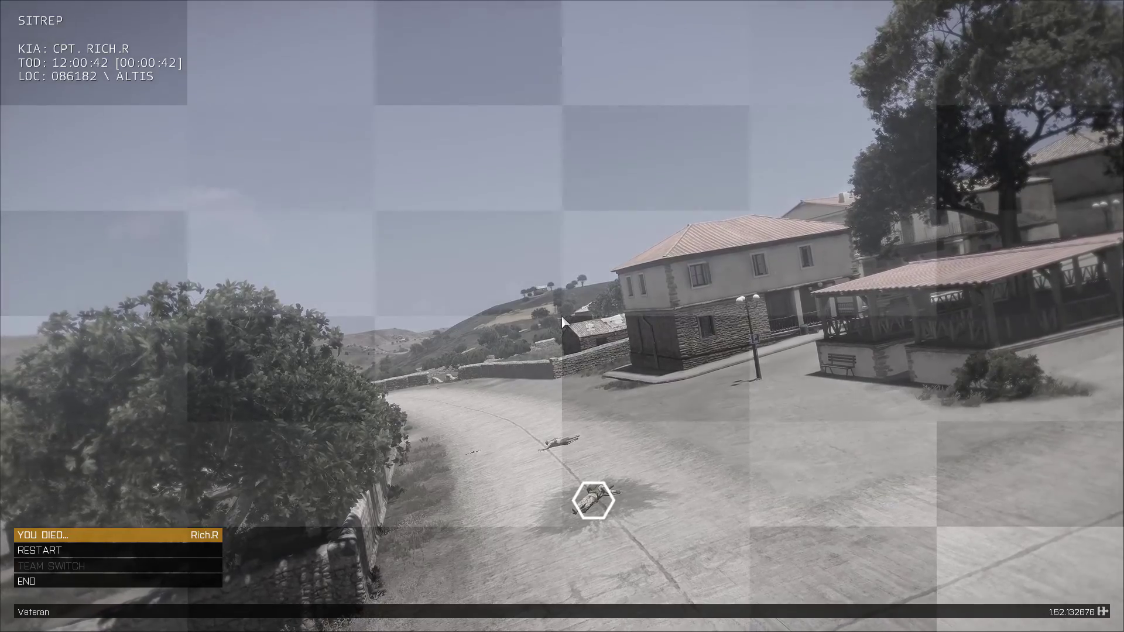
pyautogui.click(146, 582)
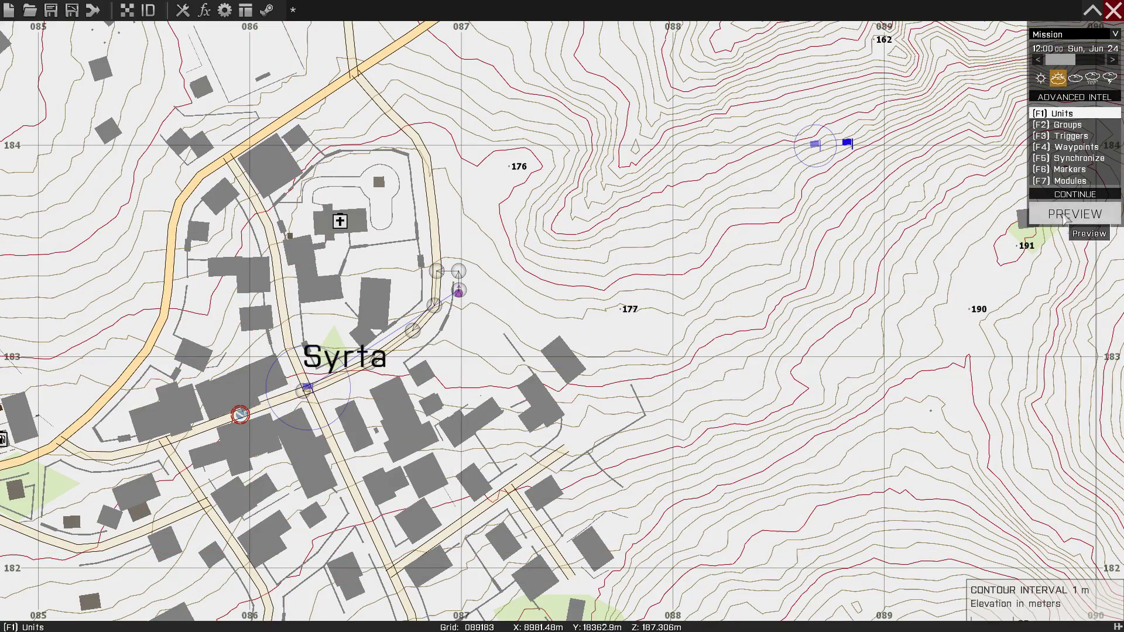
# Relaunch the mission preview for a second test run
pyautogui.click(1067, 217)
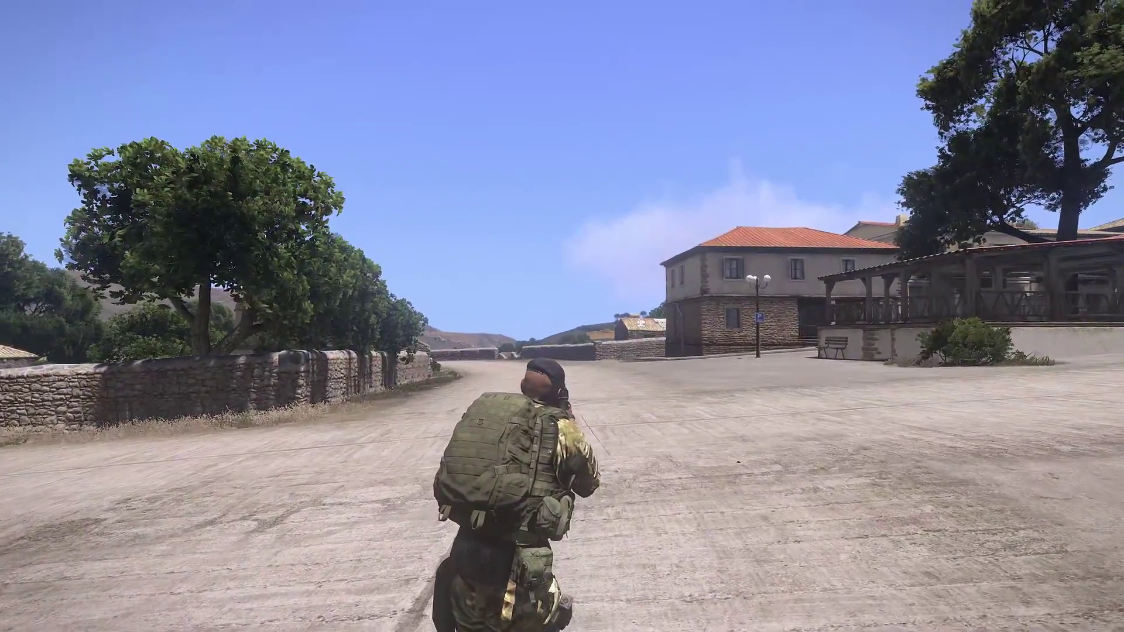
# In first person, aim down sights, zoom onto the approaching civilian and shoot him down
pyautogui.press('KP_Enter')
pyautogui.press('KP_0')
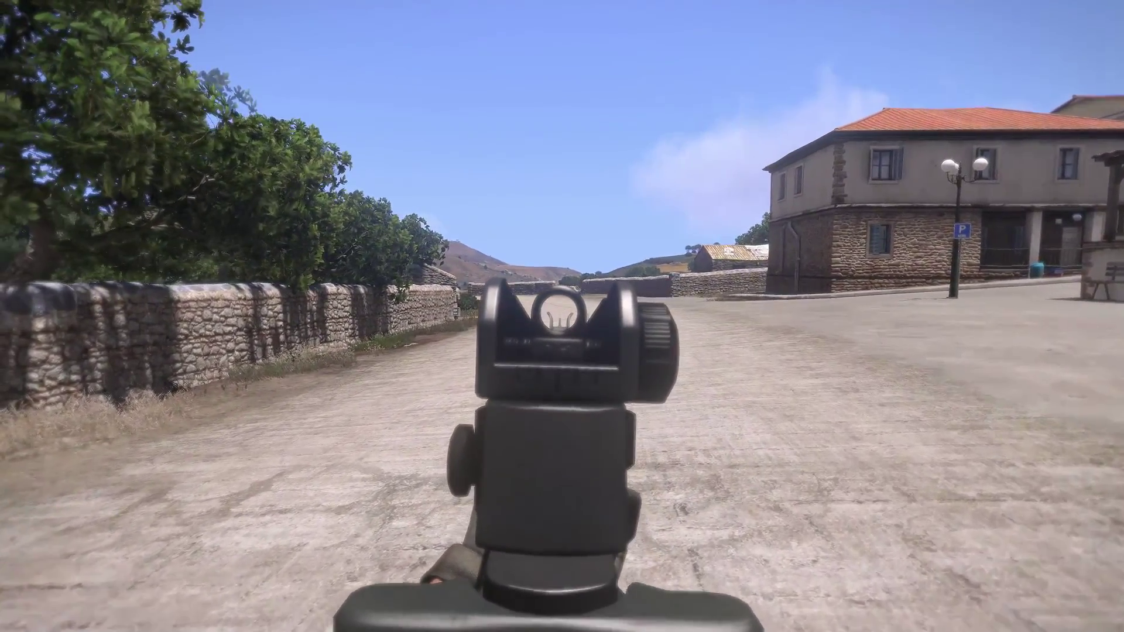
pyautogui.press('KP_Add')
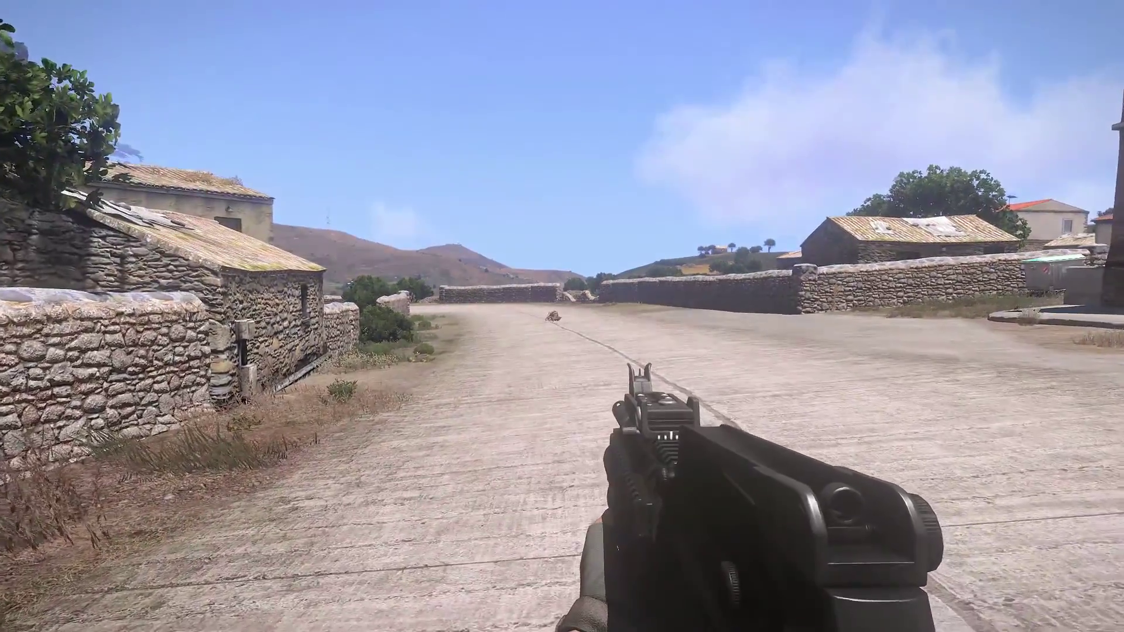
pyautogui.press('ctrl')
pyautogui.press('ctrl')
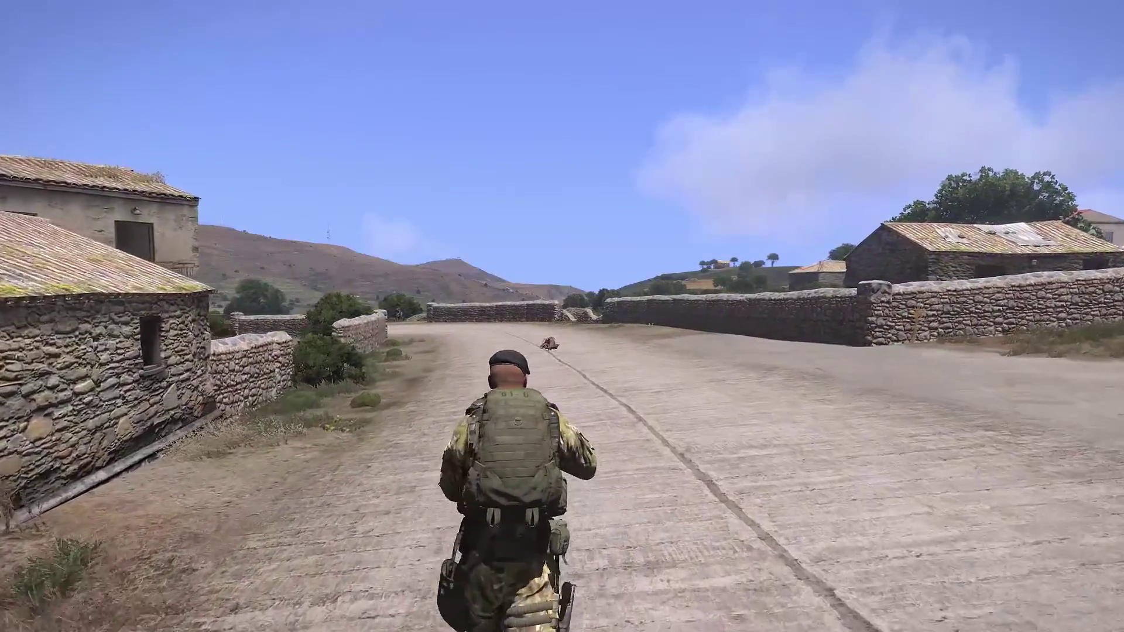
# Walk to the downed bomber on the road, then abort the preview back to the editor
pyautogui.press('w')
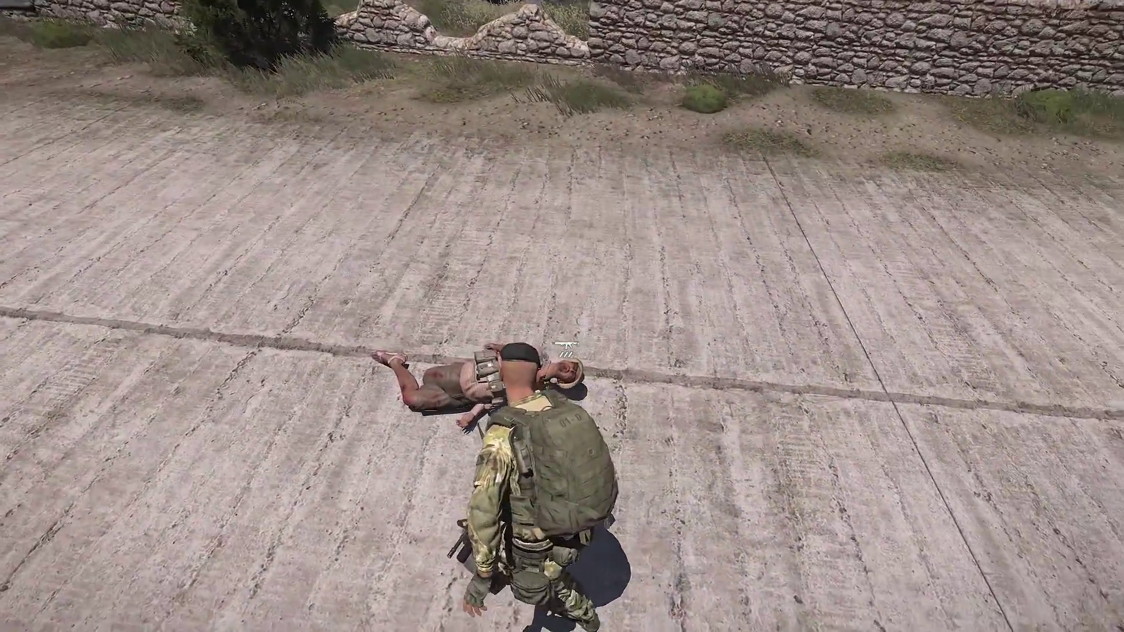
pyautogui.press('w')
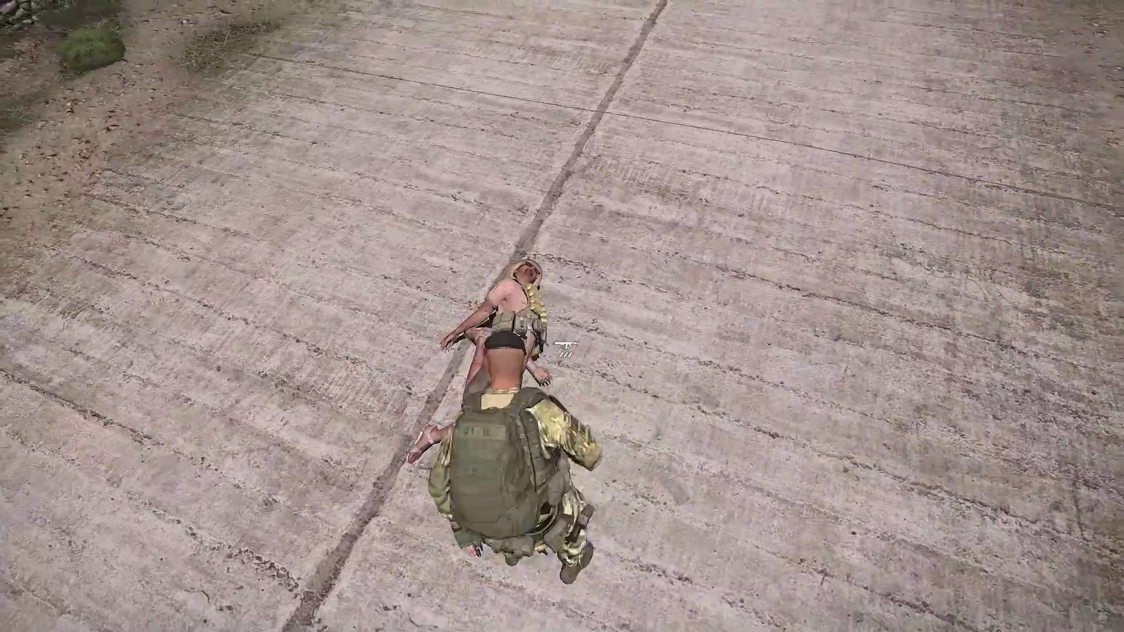
pyautogui.press('w')
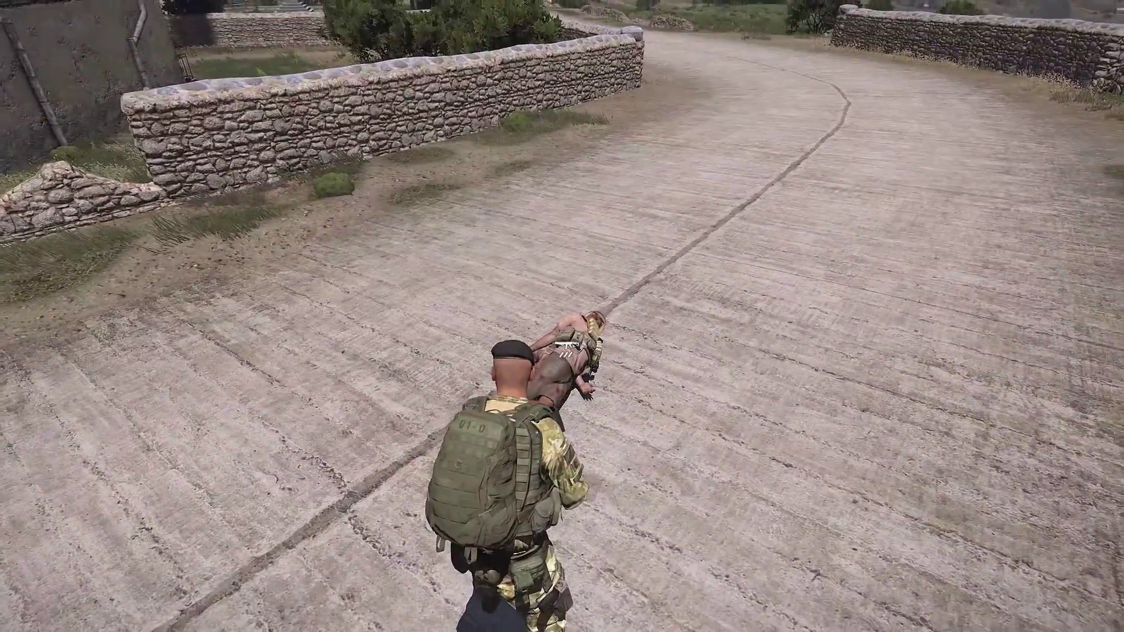
pyautogui.press('w')
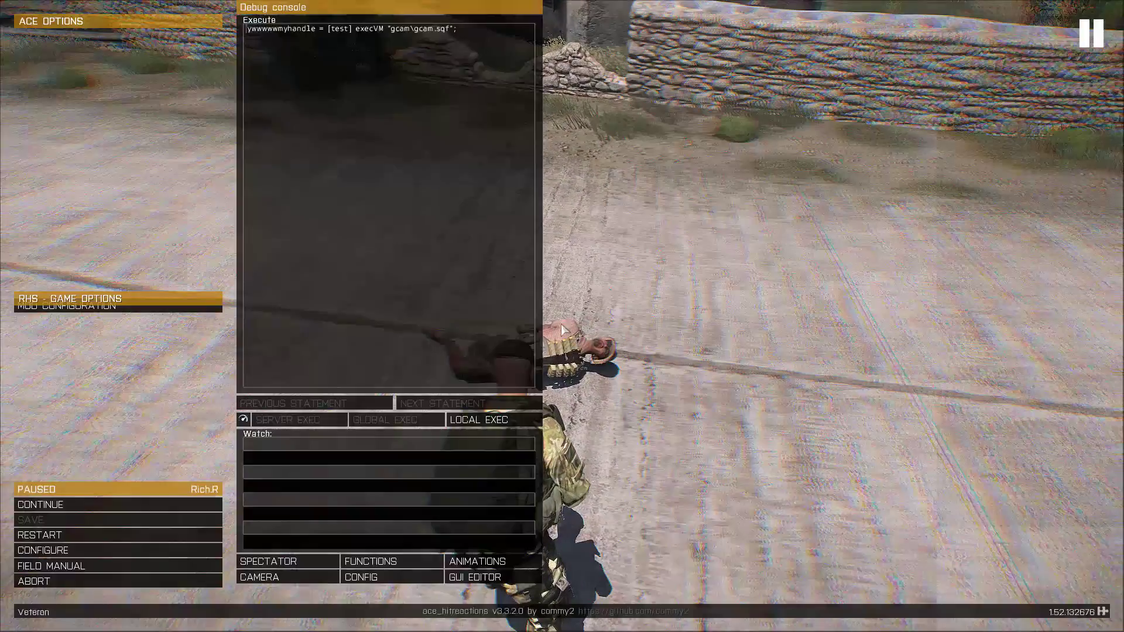
pyautogui.click(88, 582)
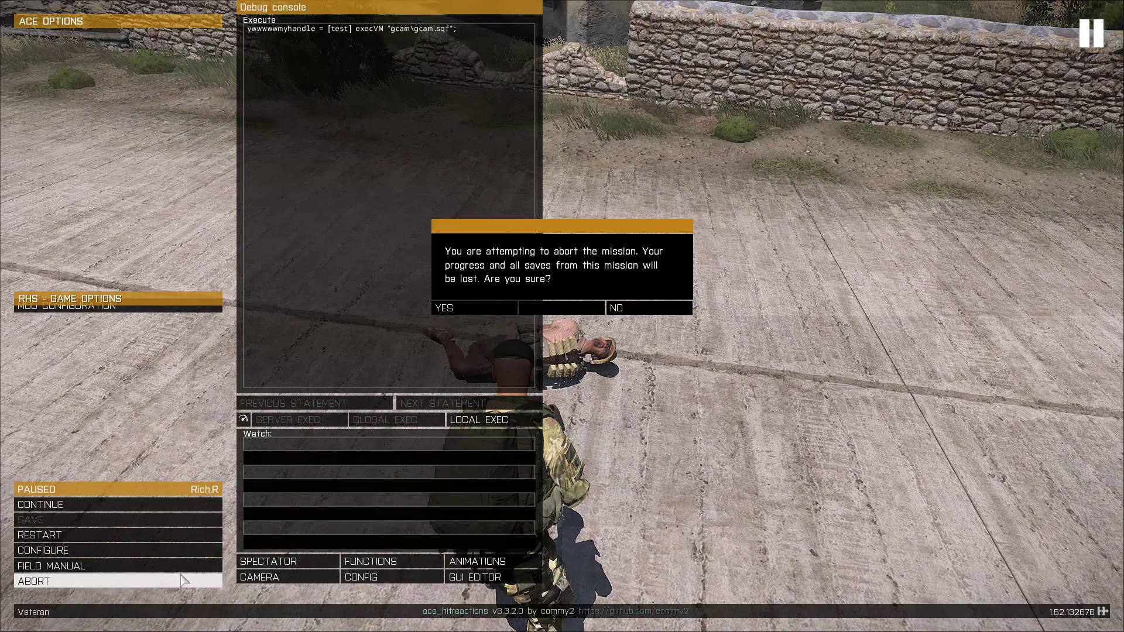
pyautogui.click(471, 309)
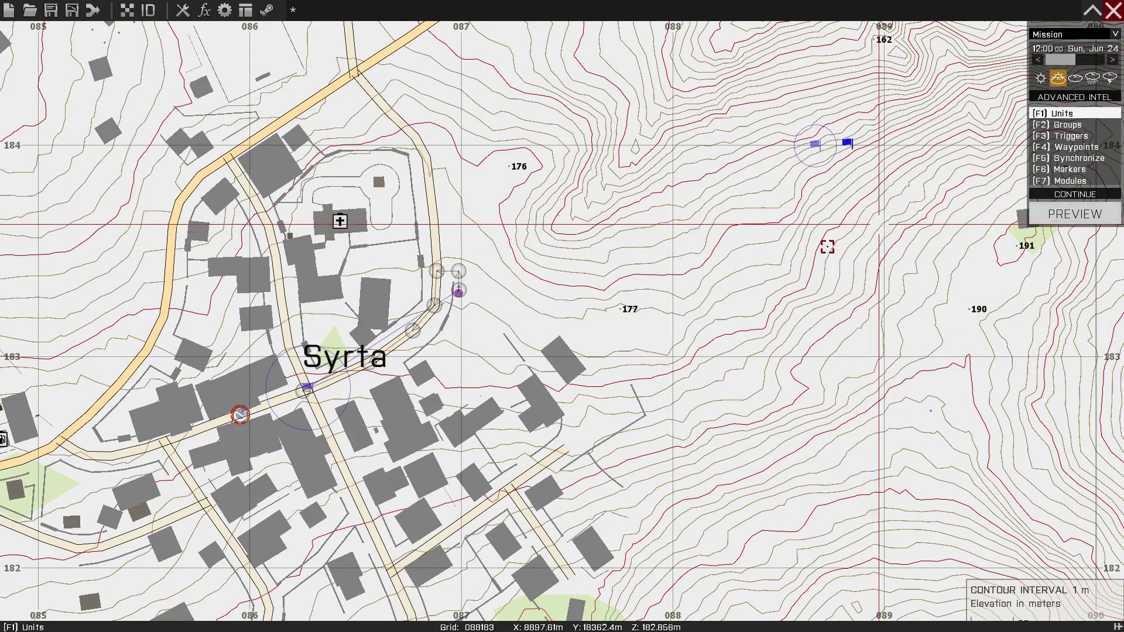
# Paste a copy of the bomber and place it and its waypoints north-west of Syrta
pyautogui.scroll(3, 465, 336)
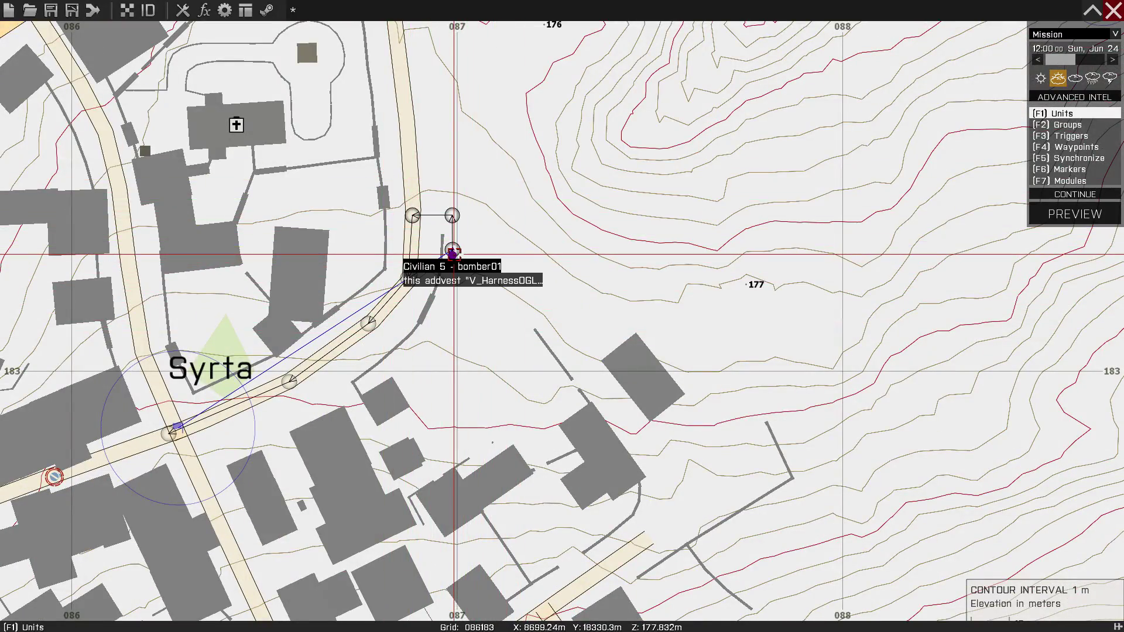
pyautogui.scroll(-5, 455, 254)
pyautogui.scroll(2, 434, 323)
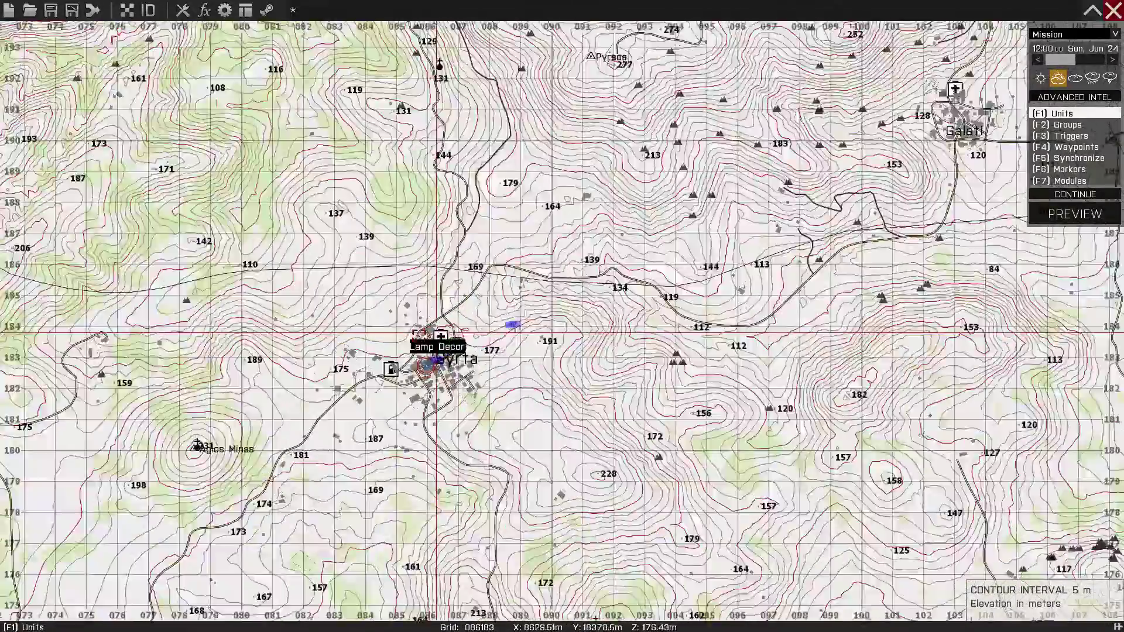
pyautogui.scroll(3, 438, 324)
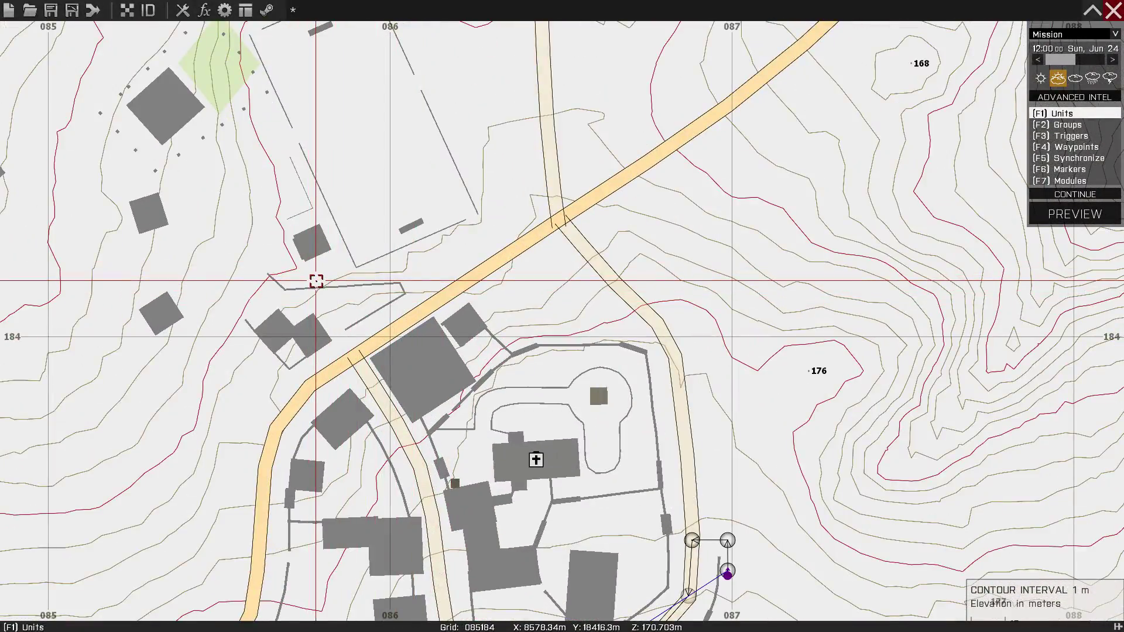
pyautogui.hotkey('ctrl', 'v')
pyautogui.moveTo(316, 281); pyautogui.dragTo(294, 294)
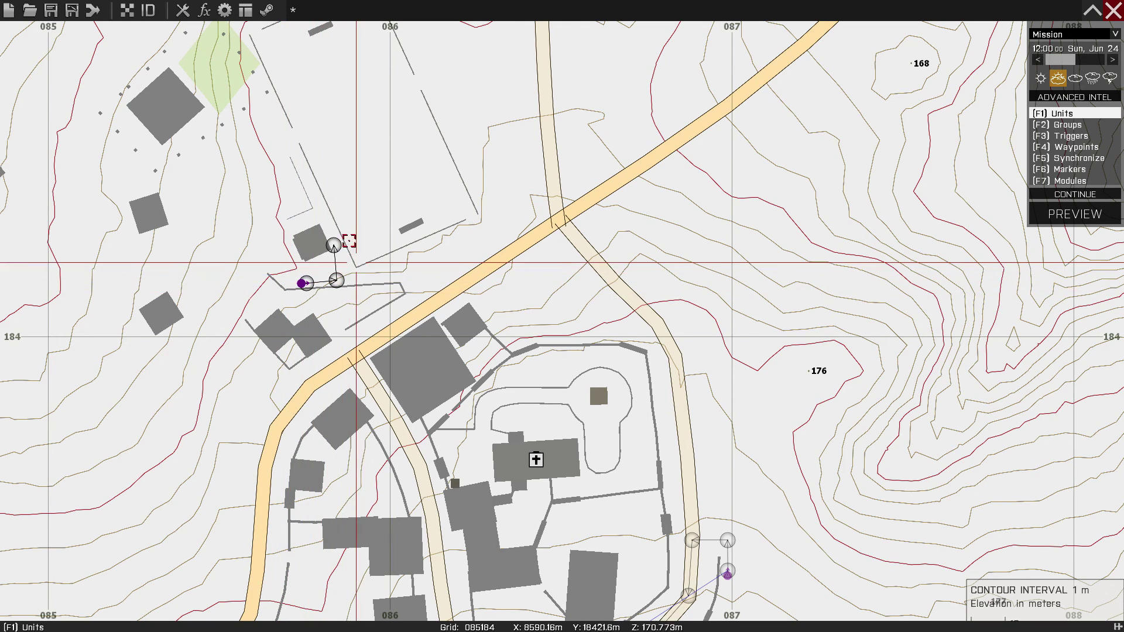
pyautogui.moveTo(333, 242); pyautogui.dragTo(499, 282)
pyautogui.moveTo(336, 281); pyautogui.dragTo(321, 379)
# Paste a copy of the cleanup trigger on the hillside east of Syrta
pyautogui.scroll(-3, 408, 419)
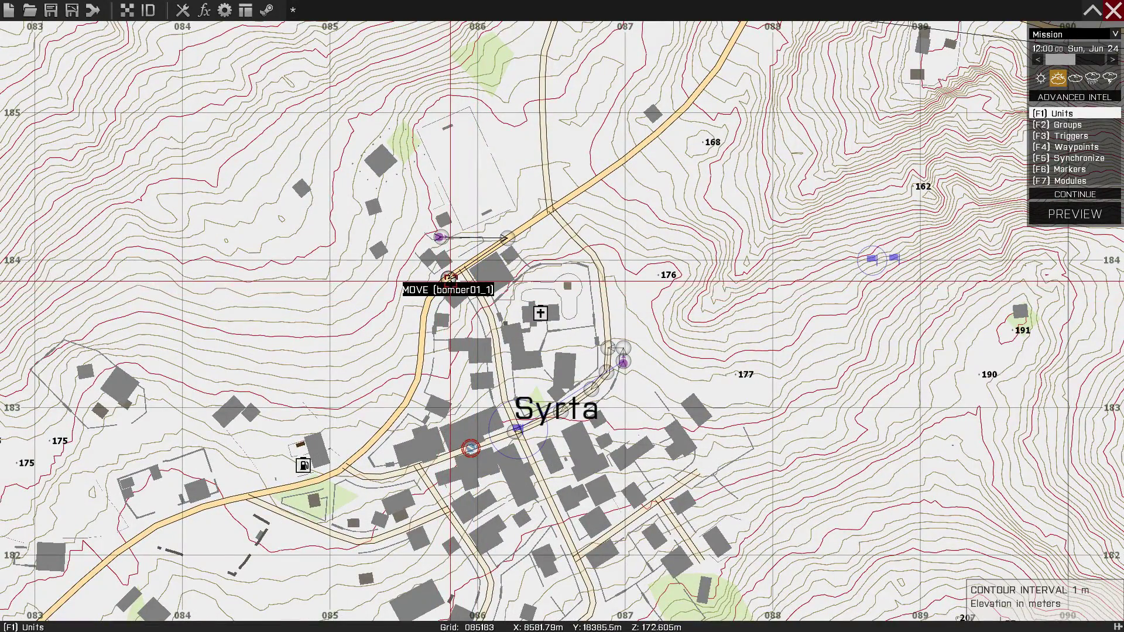
pyautogui.scroll(3, 713, 328)
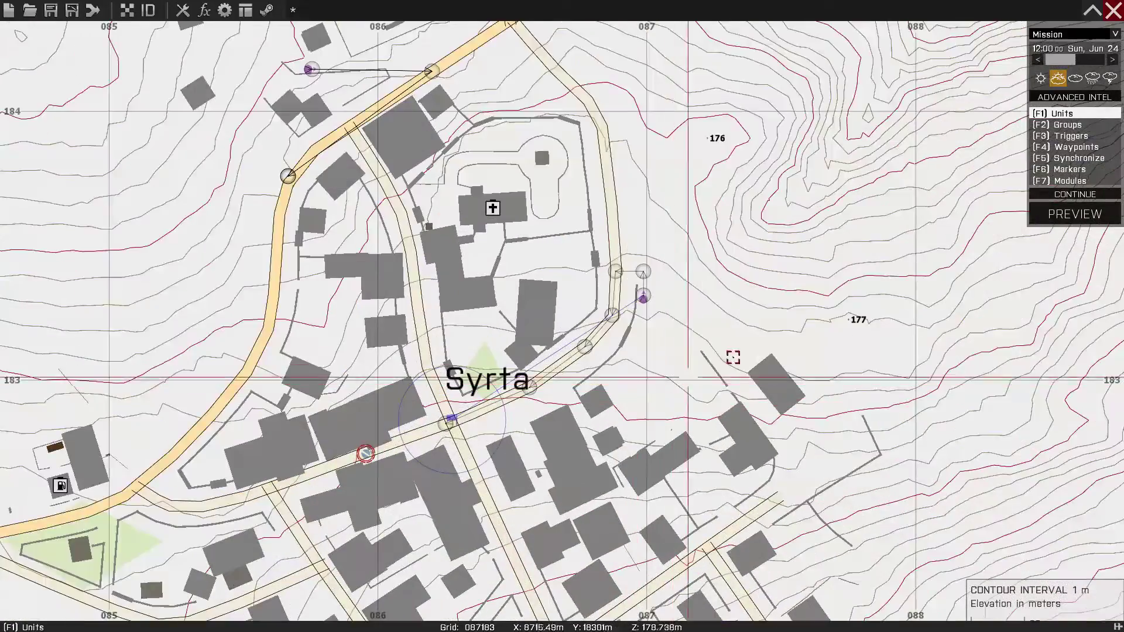
pyautogui.moveTo(733, 356); pyautogui.dragTo(268, 462, button='right')
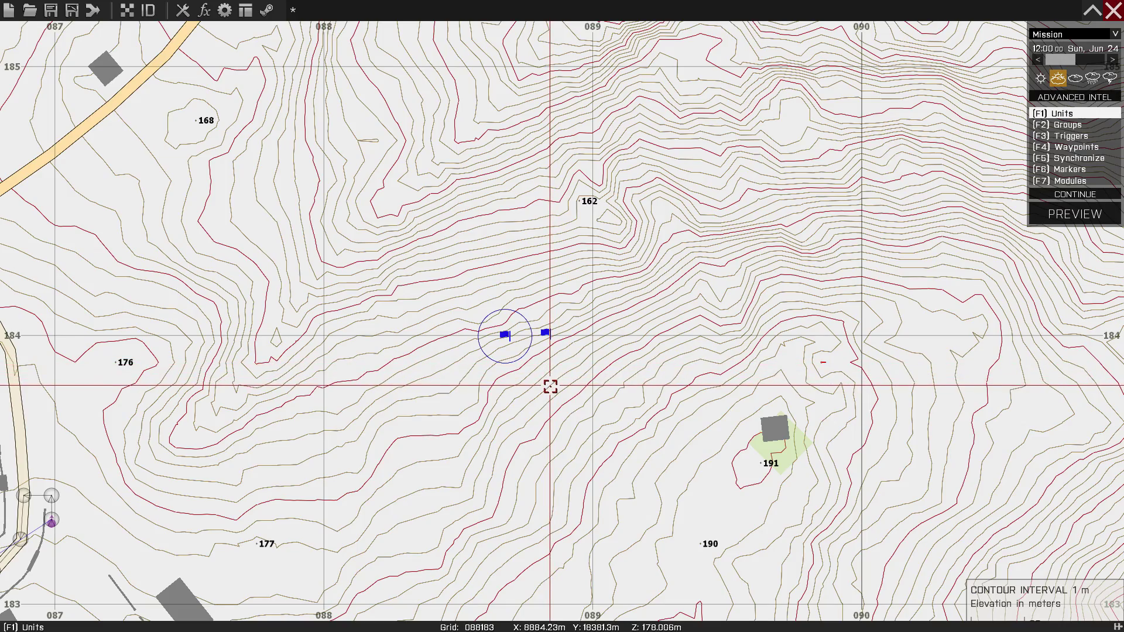
pyautogui.hotkey('ctrl', 'v')
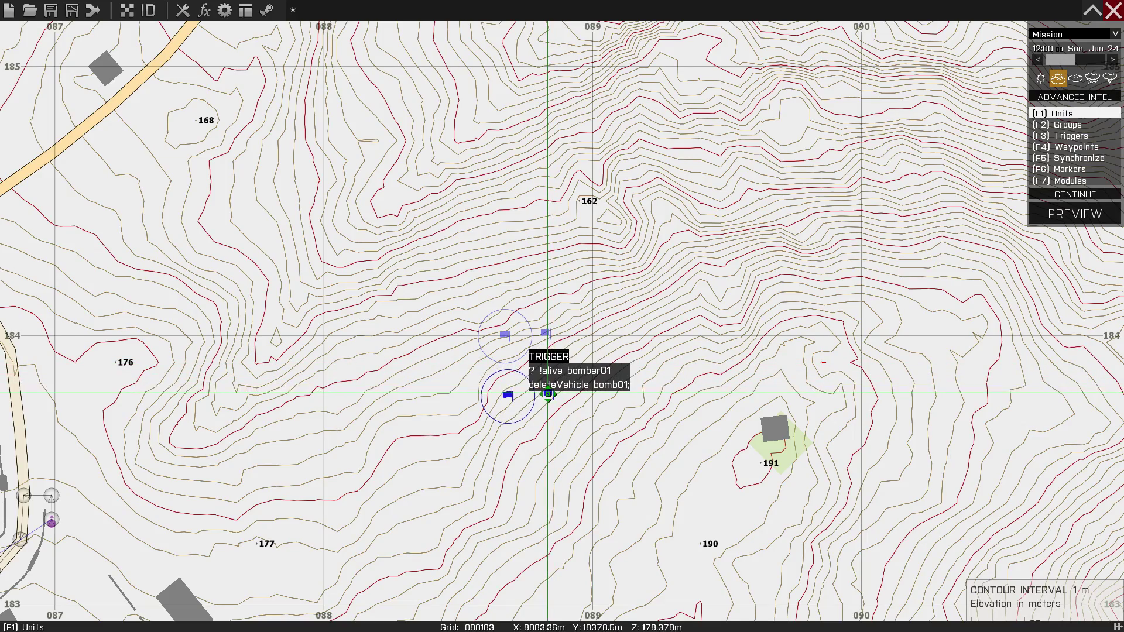
# Name the copied civilian bomber02 and change its init to attach bomb02 to bomber02
pyautogui.scroll(-3, 299, 448)
pyautogui.moveTo(293, 447); pyautogui.dragTo(682, 408, button='right')
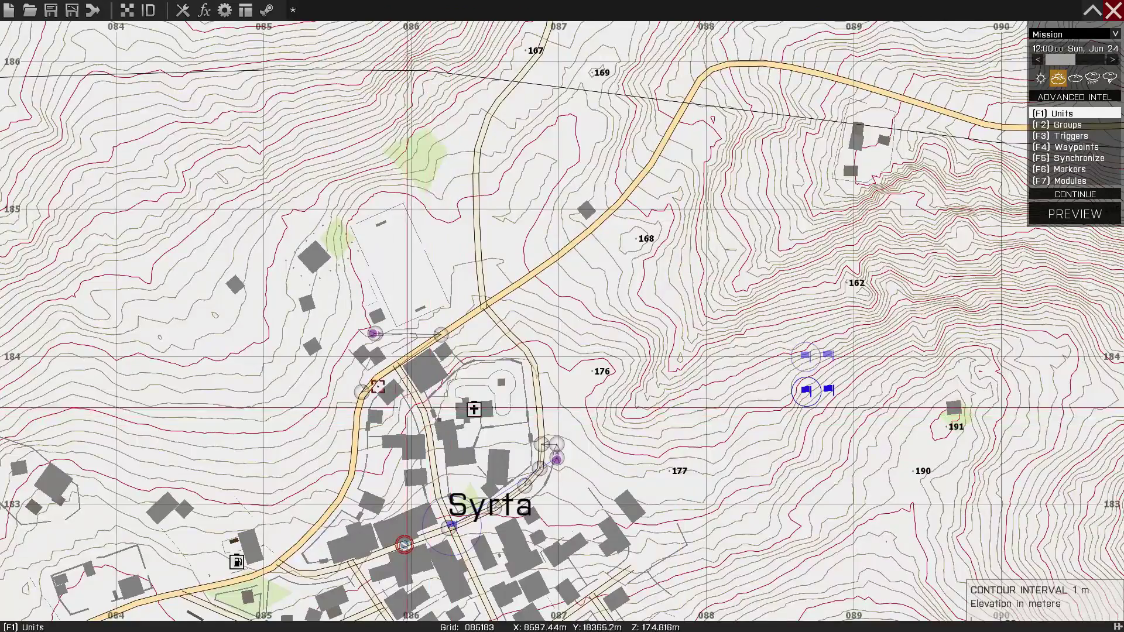
pyautogui.scroll(5, 375, 241)
pyautogui.doubleClick(389, 227)
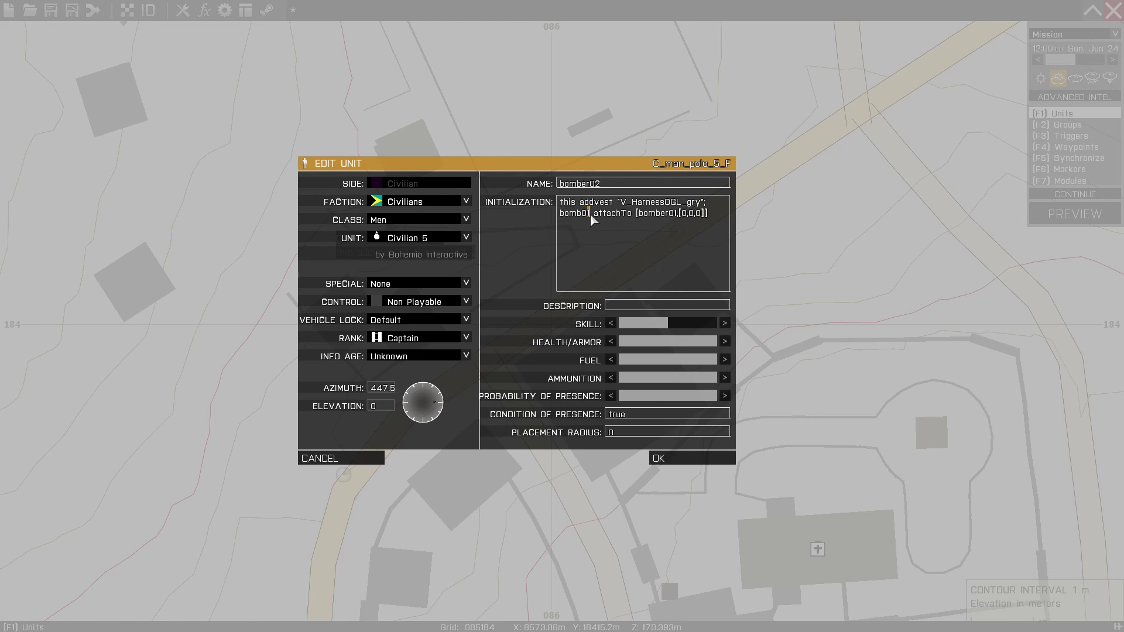
pyautogui.press('BackSpace')
pyautogui.write('2')
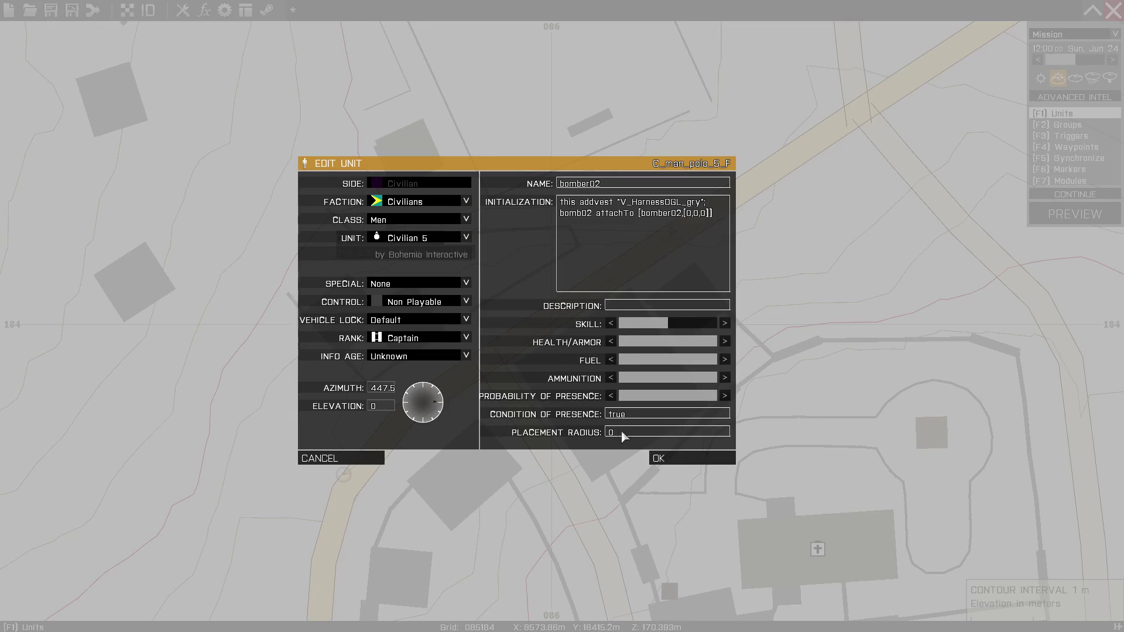
pyautogui.click(667, 463)
pyautogui.scroll(-3, 748, 469)
pyautogui.scroll(2, 778, 326)
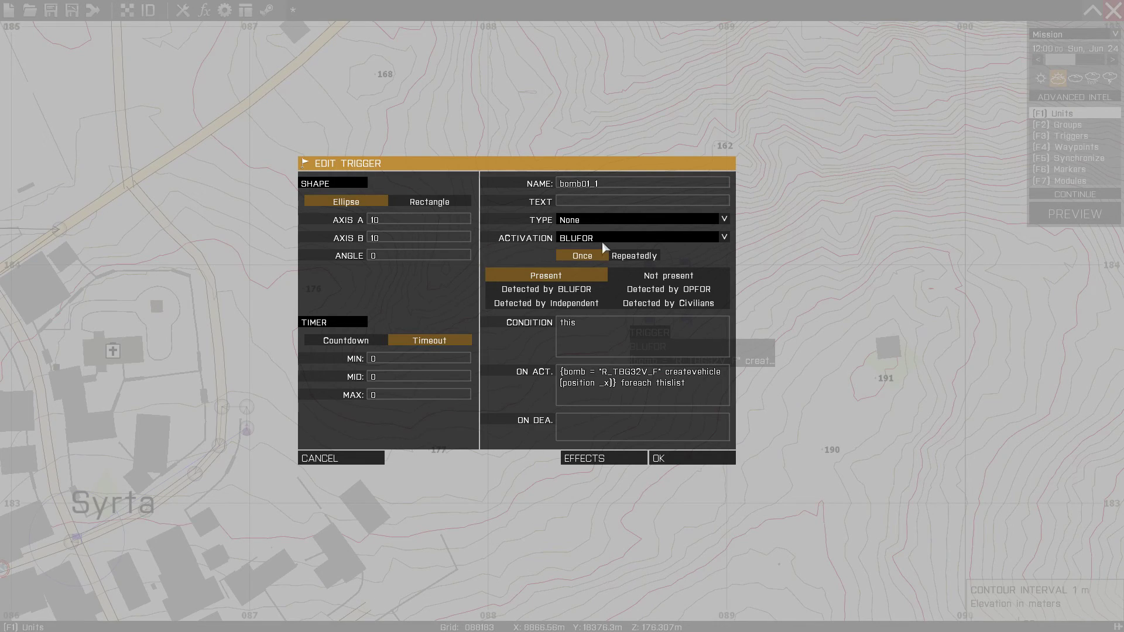
# Rename the copied trigger from bomb01_1 to bomb02
pyautogui.moveTo(588, 183); pyautogui.dragTo(649, 183)
pyautogui.press('BackSpace')
pyautogui.press('BackSpace')
pyautogui.write('2')
pyautogui.click(701, 460)
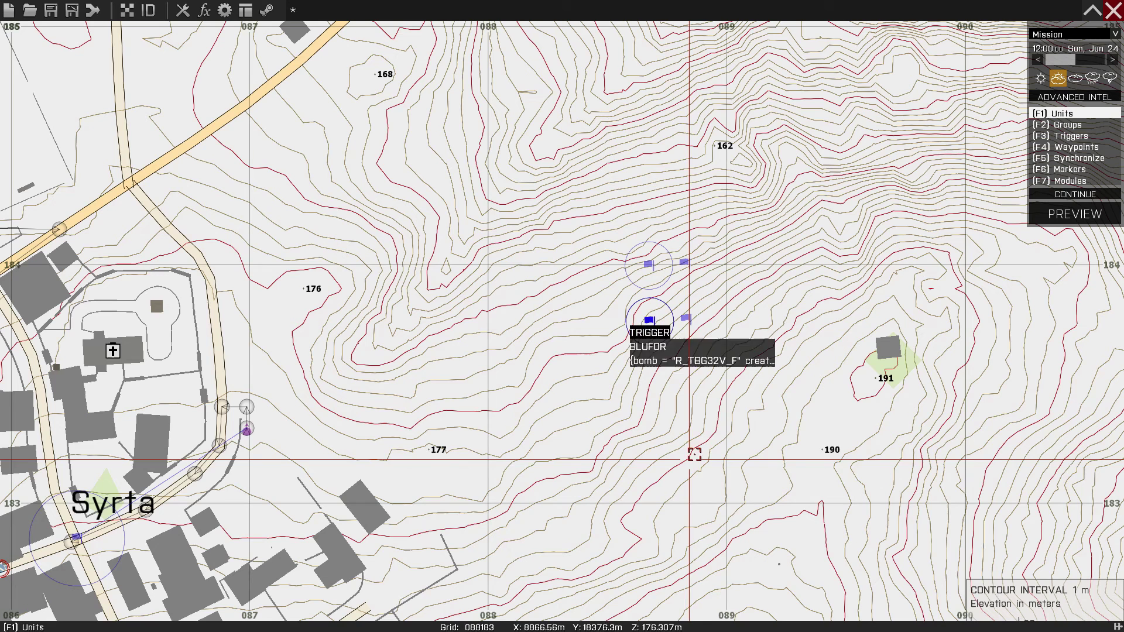
# Set the cleanup copy to condition !alive bomber02 and on-activation deleteVehicle bomb02
pyautogui.doubleClick(688, 317)
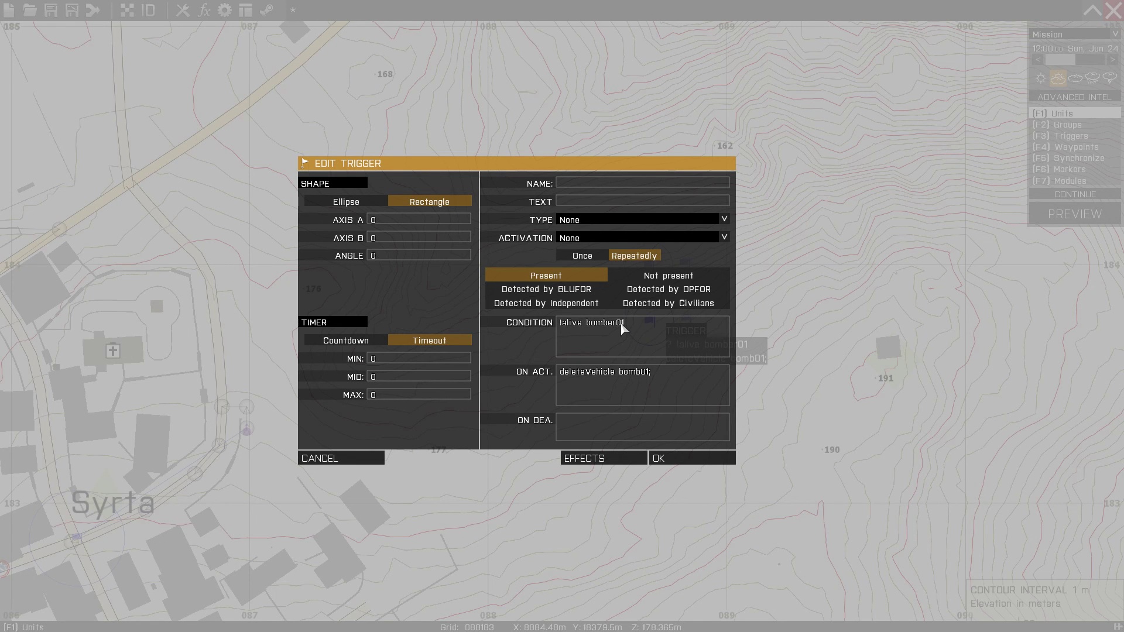
pyautogui.press('BackSpace')
pyautogui.write('2')
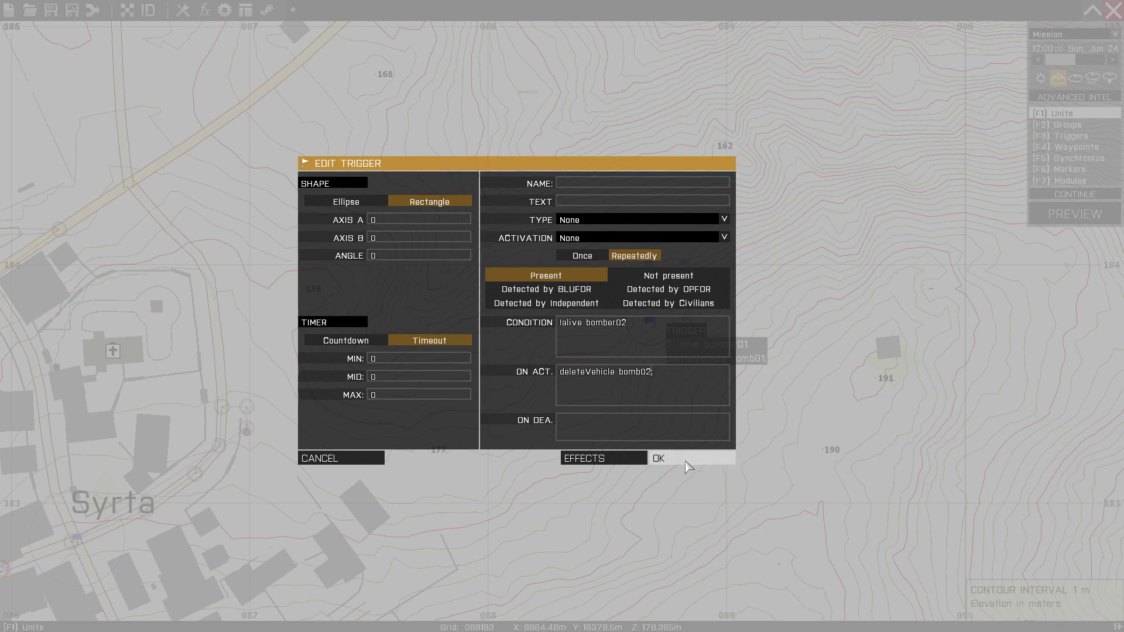
pyautogui.click(656, 458)
pyautogui.scroll(-3, 404, 502)
# Paste a copy of the BLUFOR trigger onto the road north-west of Syrta
pyautogui.scroll(5, 725, 409)
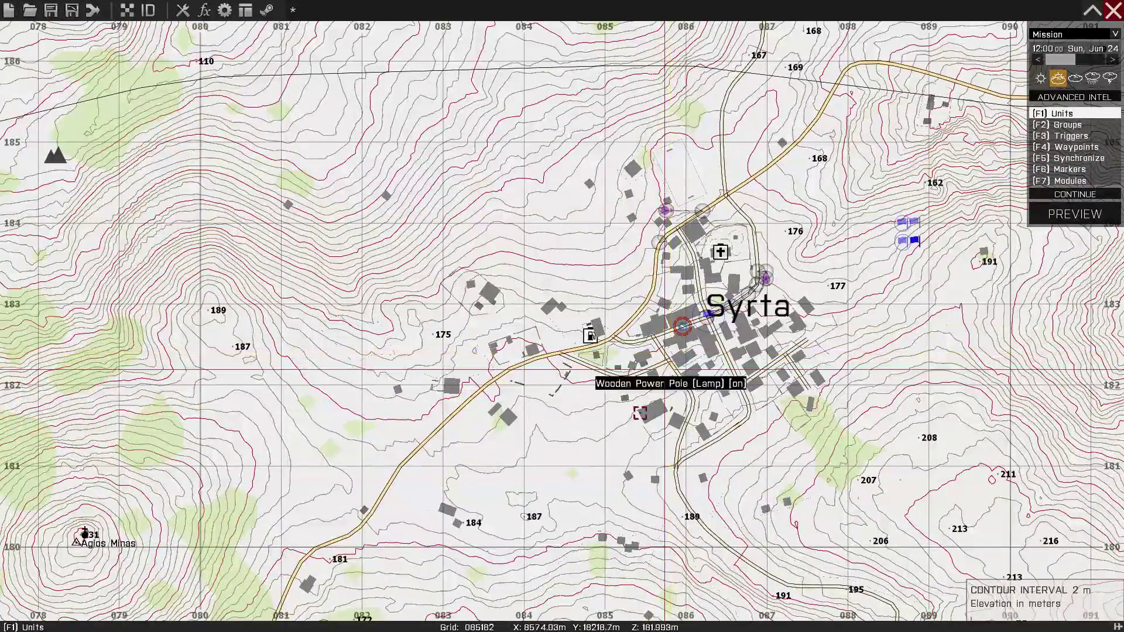
pyautogui.scroll(2, 725, 409)
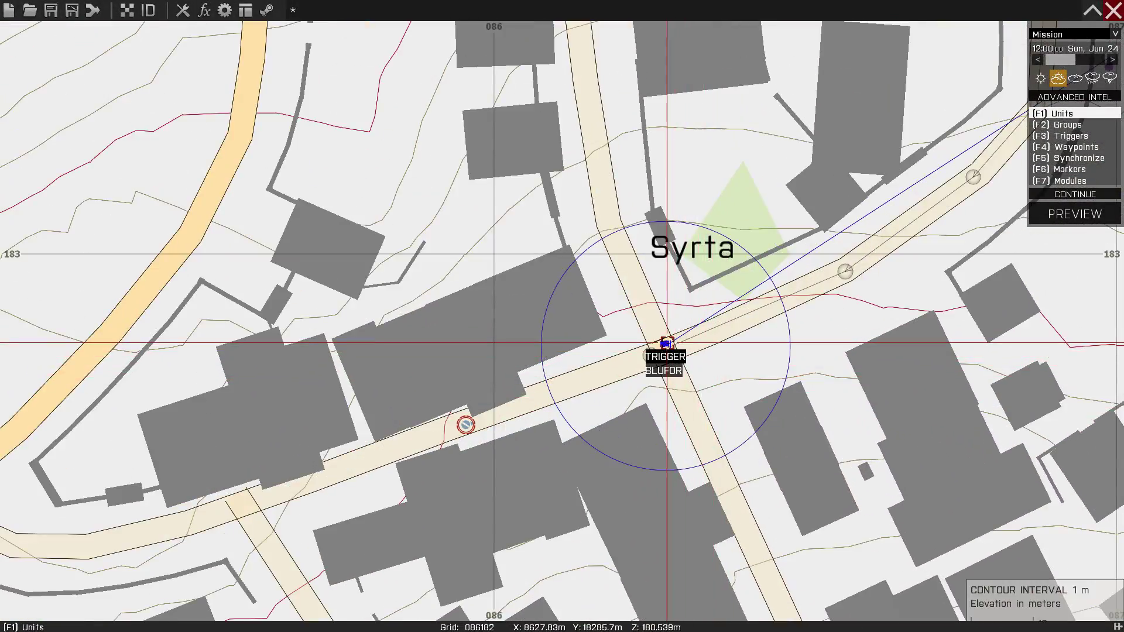
pyautogui.moveTo(667, 342); pyautogui.dragTo(779, 357, button='right')
pyautogui.scroll(-2, 779, 356)
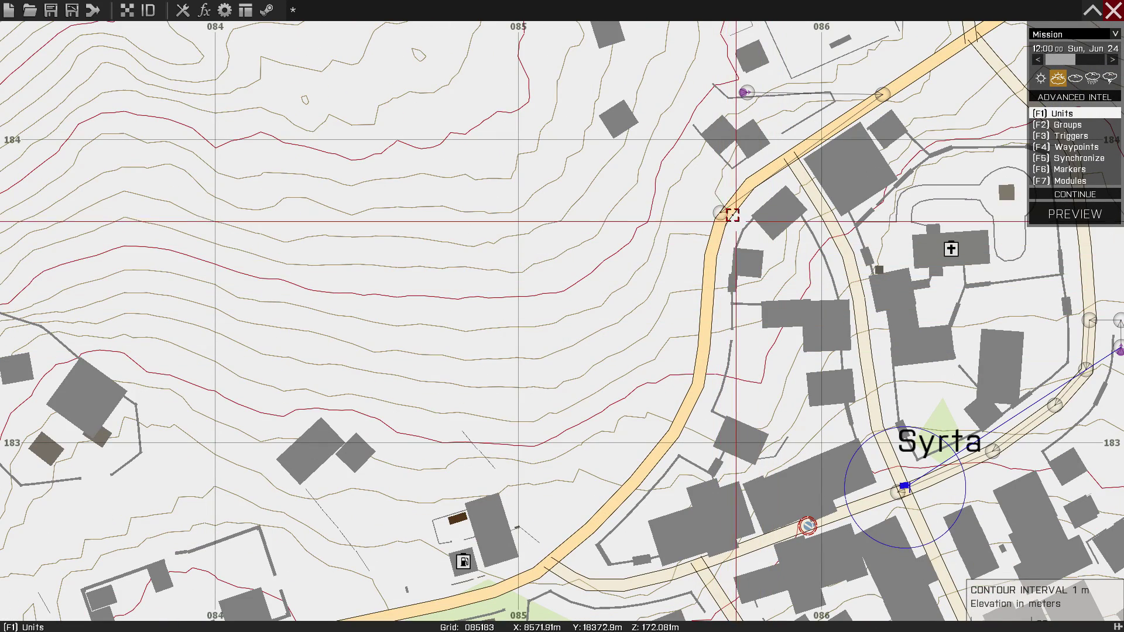
pyautogui.hotkey('ctrl', 'v')
pyautogui.moveTo(760, 182); pyautogui.dragTo(791, 162)
# Sync the new BLUFOR trigger to bomber02's MOVE waypoint
pyautogui.click(1077, 158)
pyautogui.scroll(6, 750, 356)
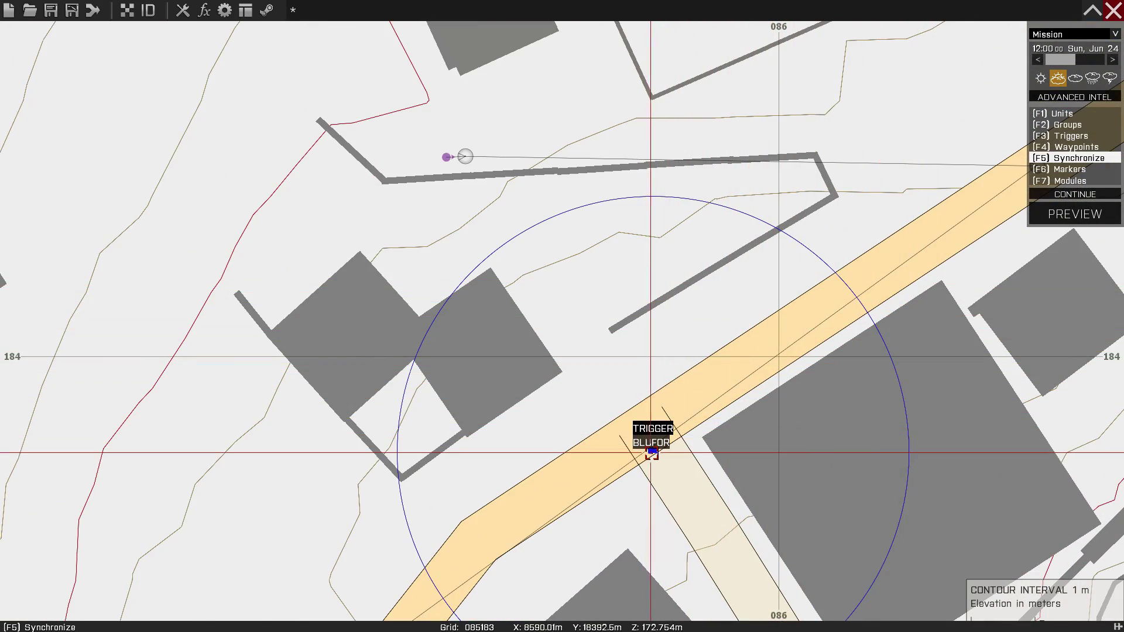
pyautogui.moveTo(650, 432); pyautogui.dragTo(465, 156)
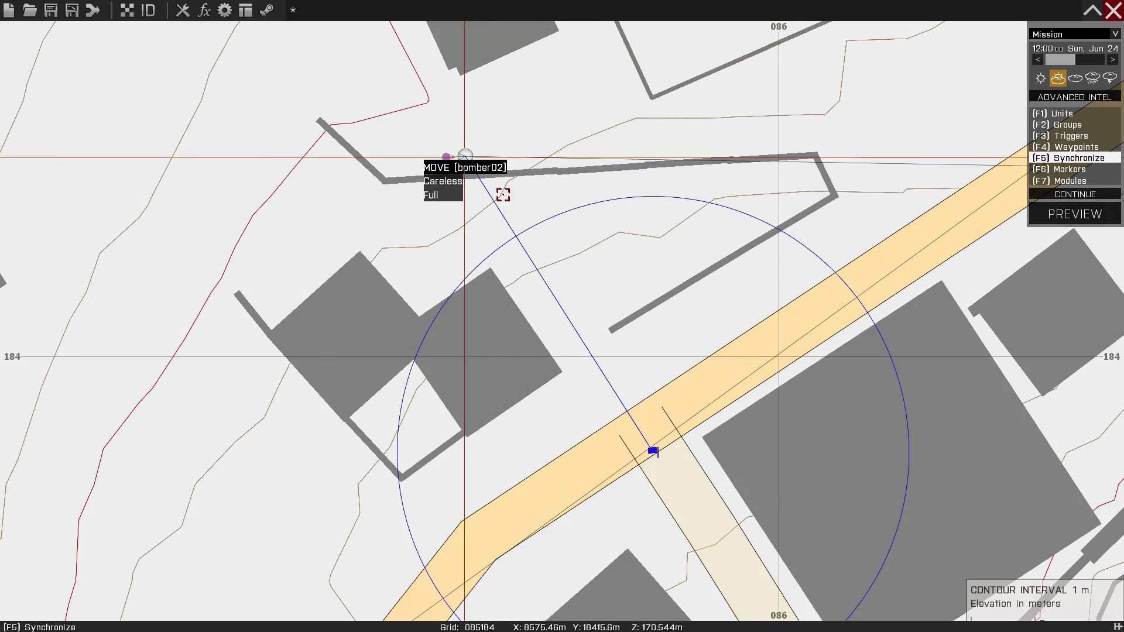
pyautogui.scroll(-8, 502, 190)
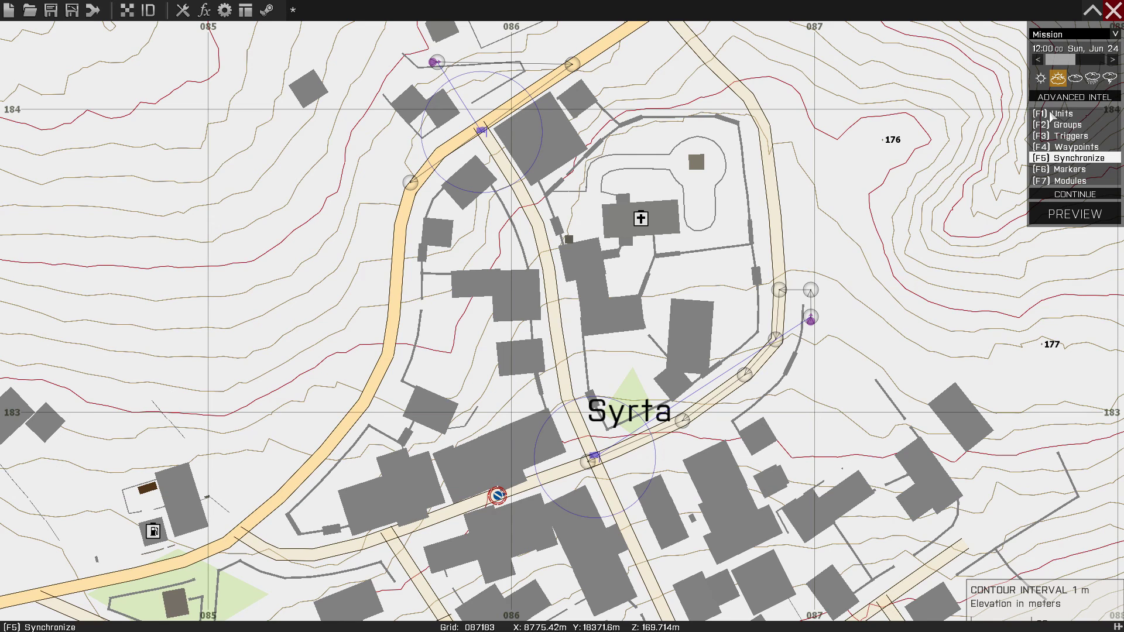
# Move the player unit to the north-west road bend and launch the mission preview
pyautogui.press('F1')
pyautogui.moveTo(497, 493); pyautogui.dragTo(412, 185)
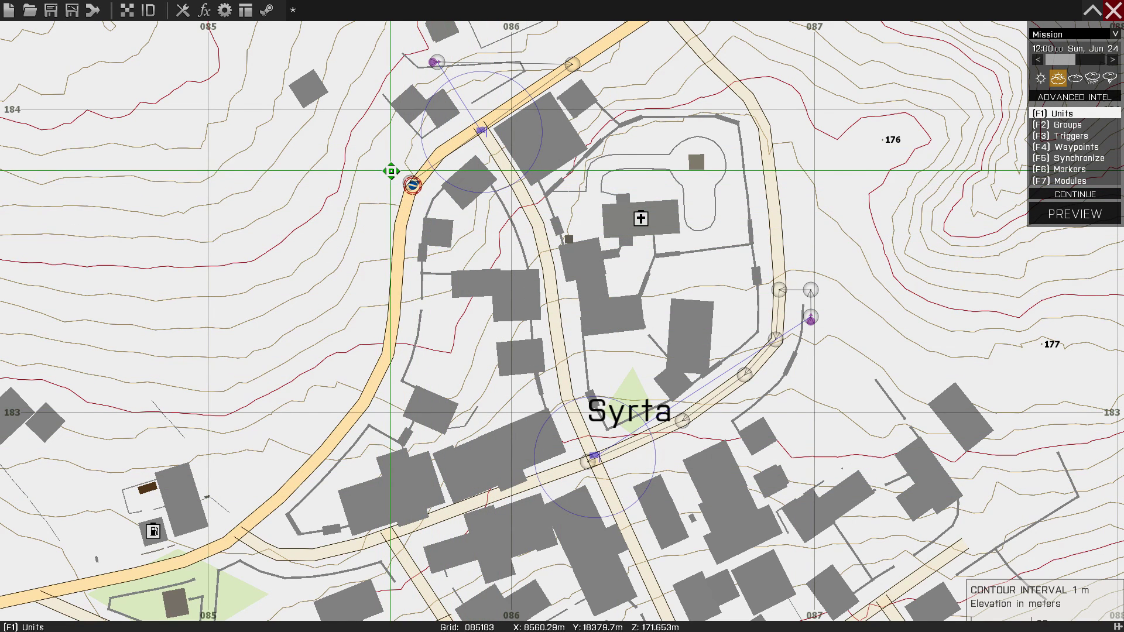
pyautogui.click(1076, 214)
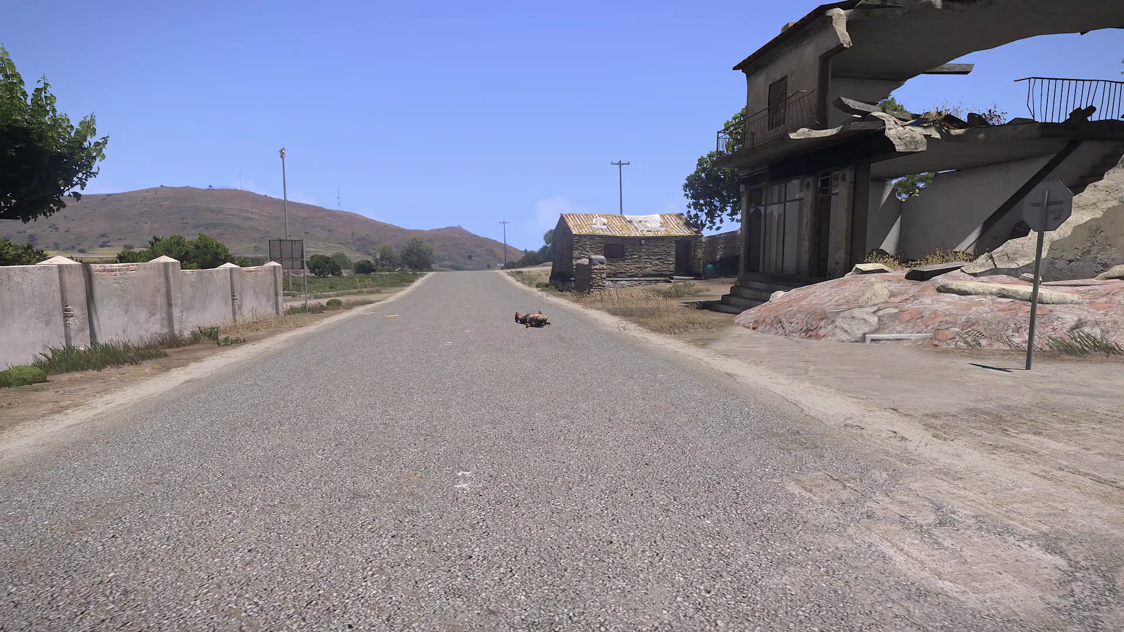
pyautogui.press('Escape')
pyautogui.click(132, 581)
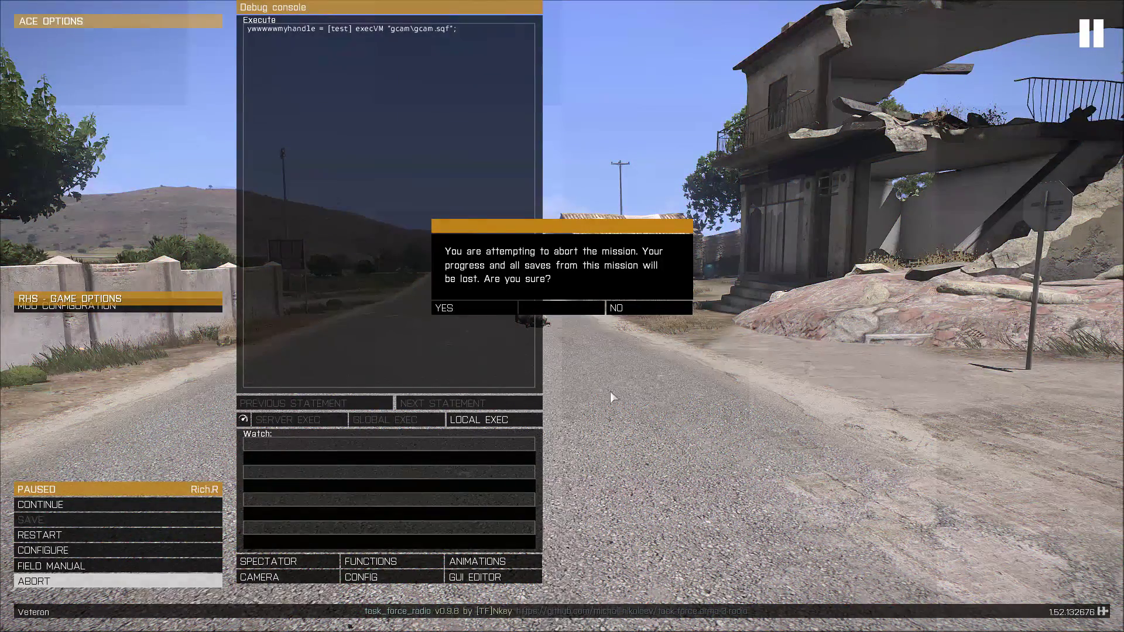
pyautogui.click(468, 310)
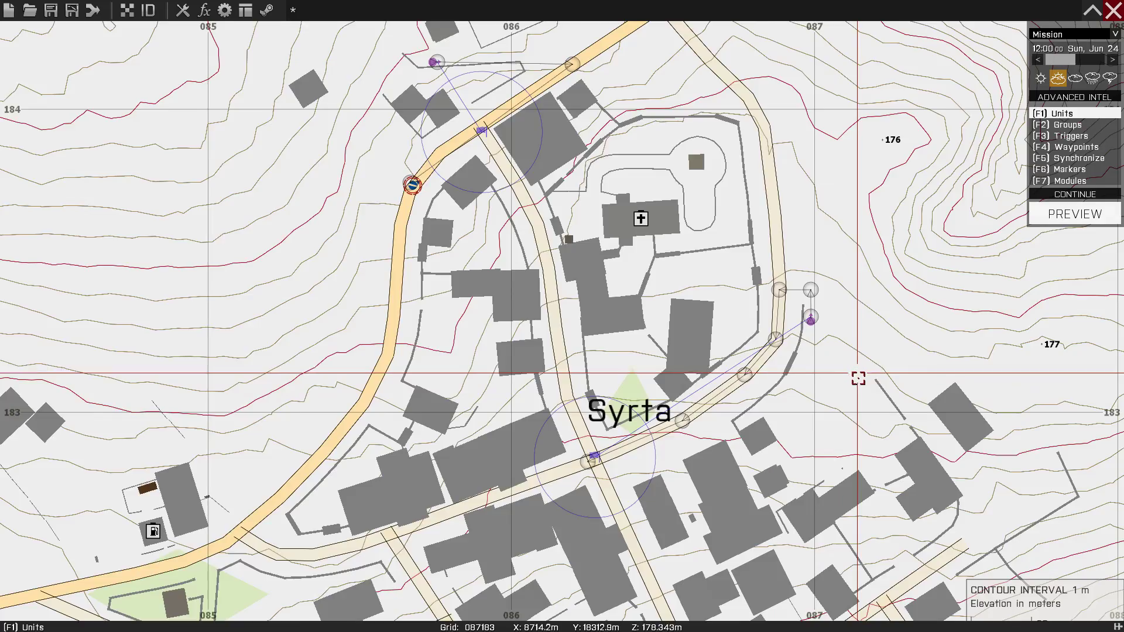
pyautogui.scroll(-5, 856, 376)
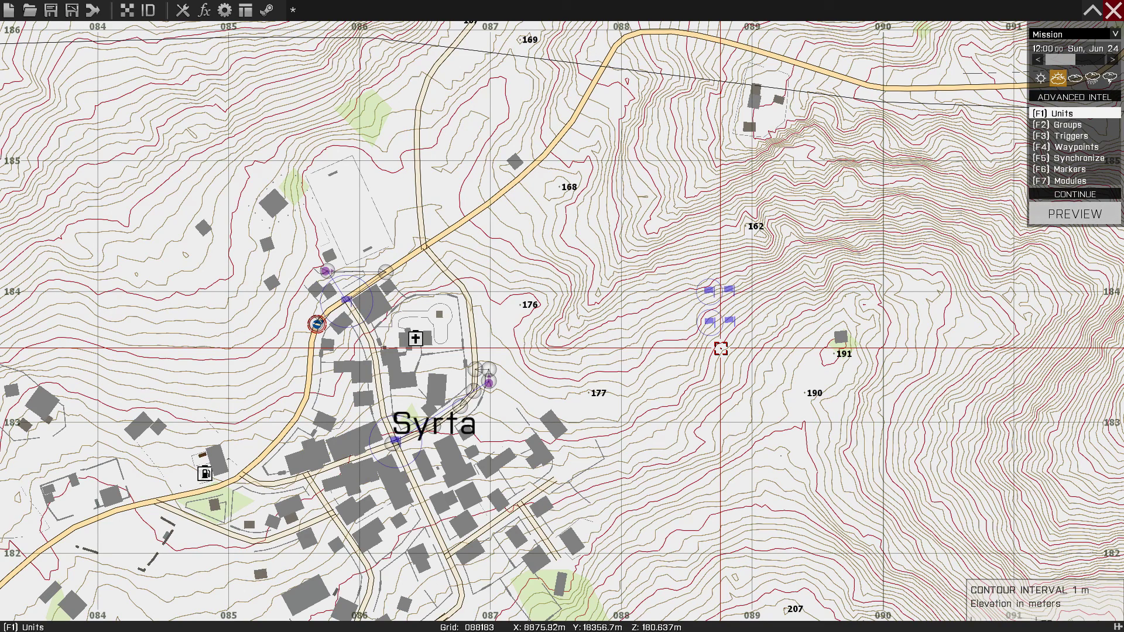
# Launch the mission preview again from the Syrta map
pyautogui.click(1075, 214)
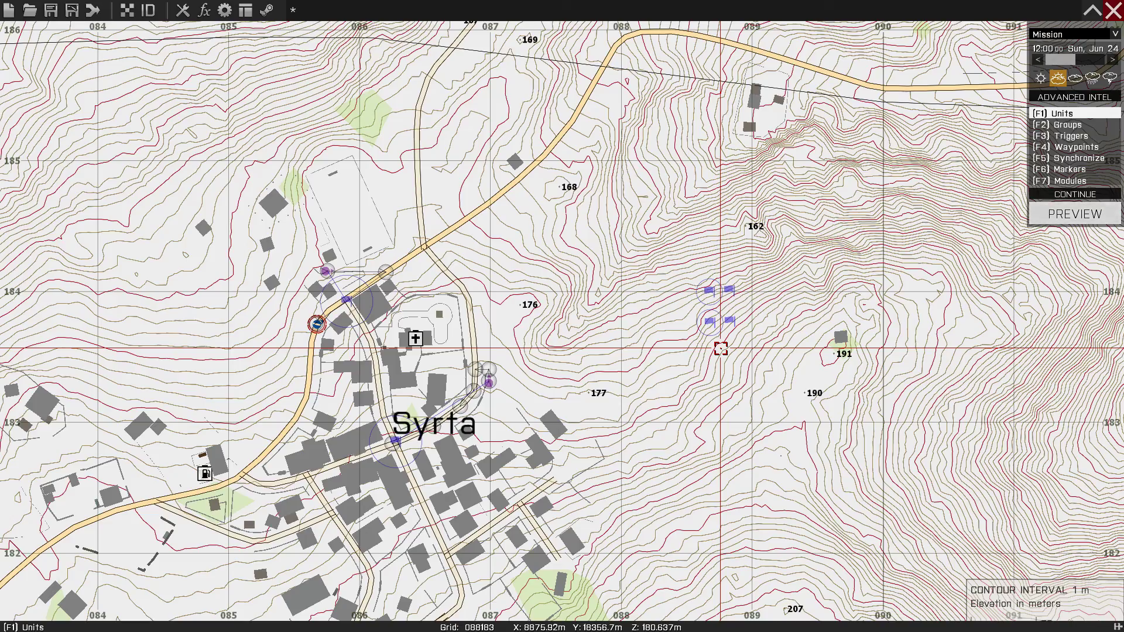